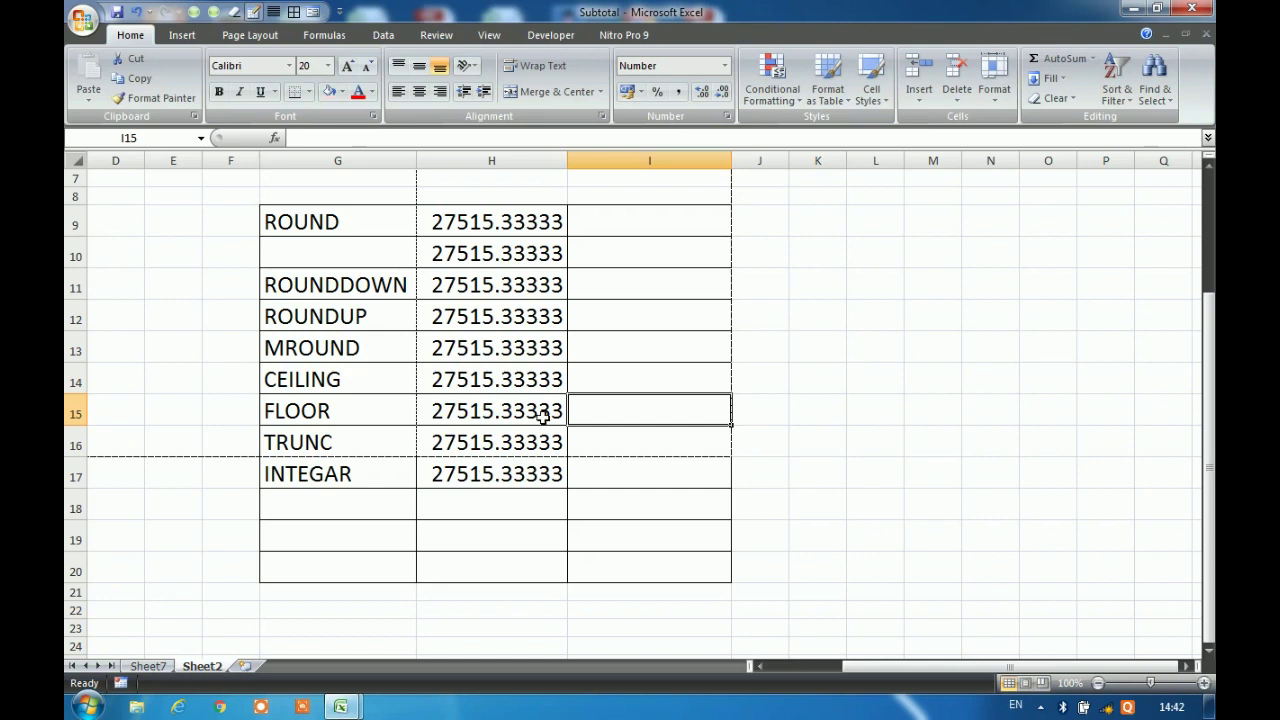
# Enter =ROUND(H9,2) in I9 so it shows 27515.33.
pyautogui.click(646, 222)
pyautogui.write('=')
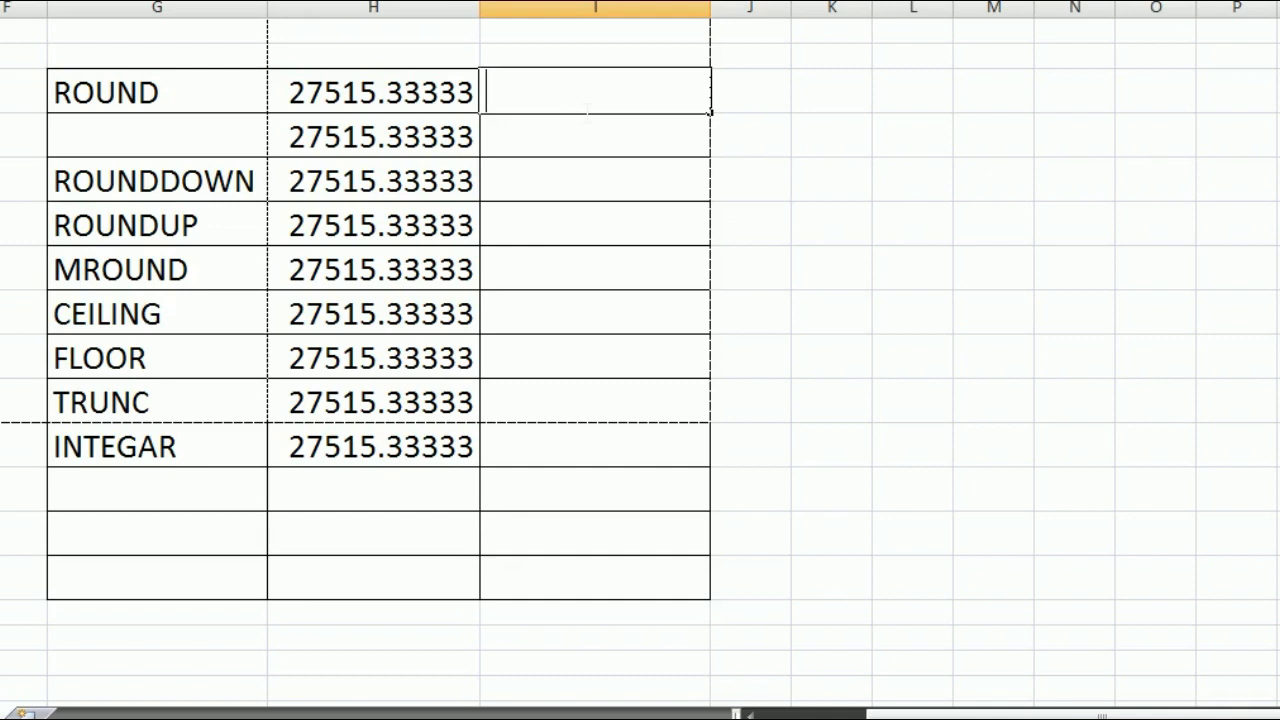
pyautogui.write('=')
pyautogui.write('roun')
pyautogui.press('Tab')
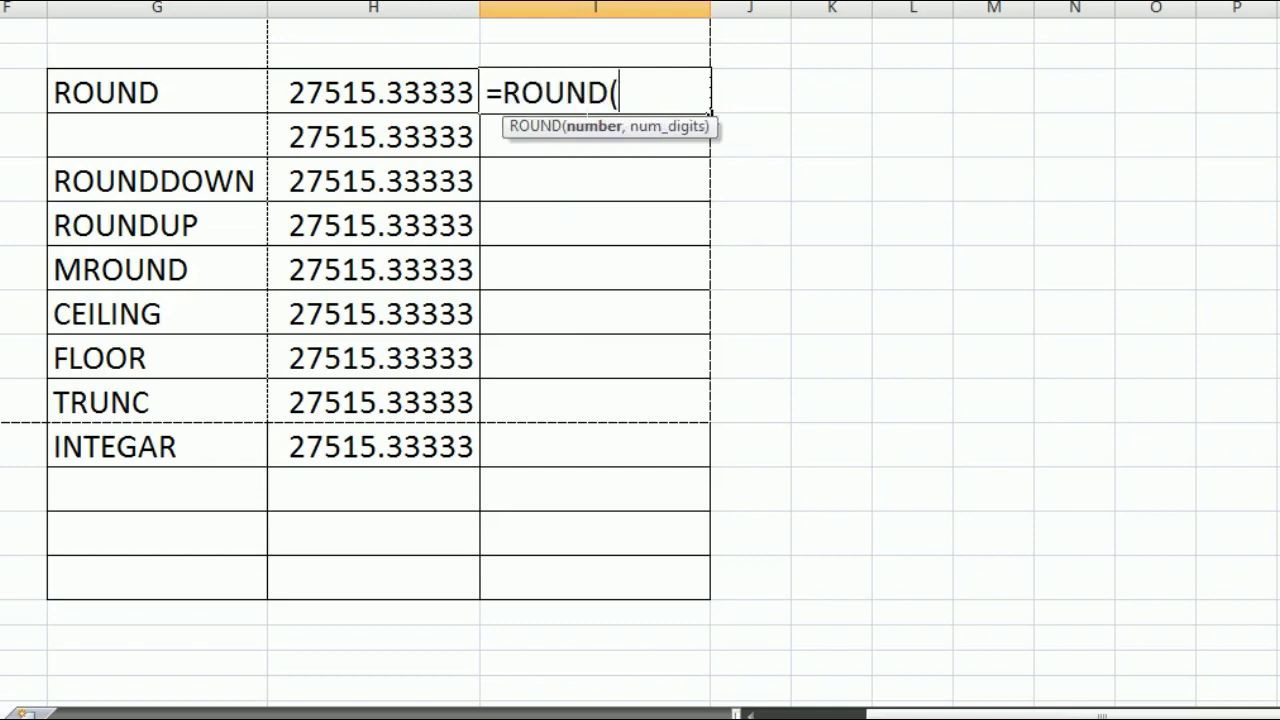
pyautogui.click(403, 96)
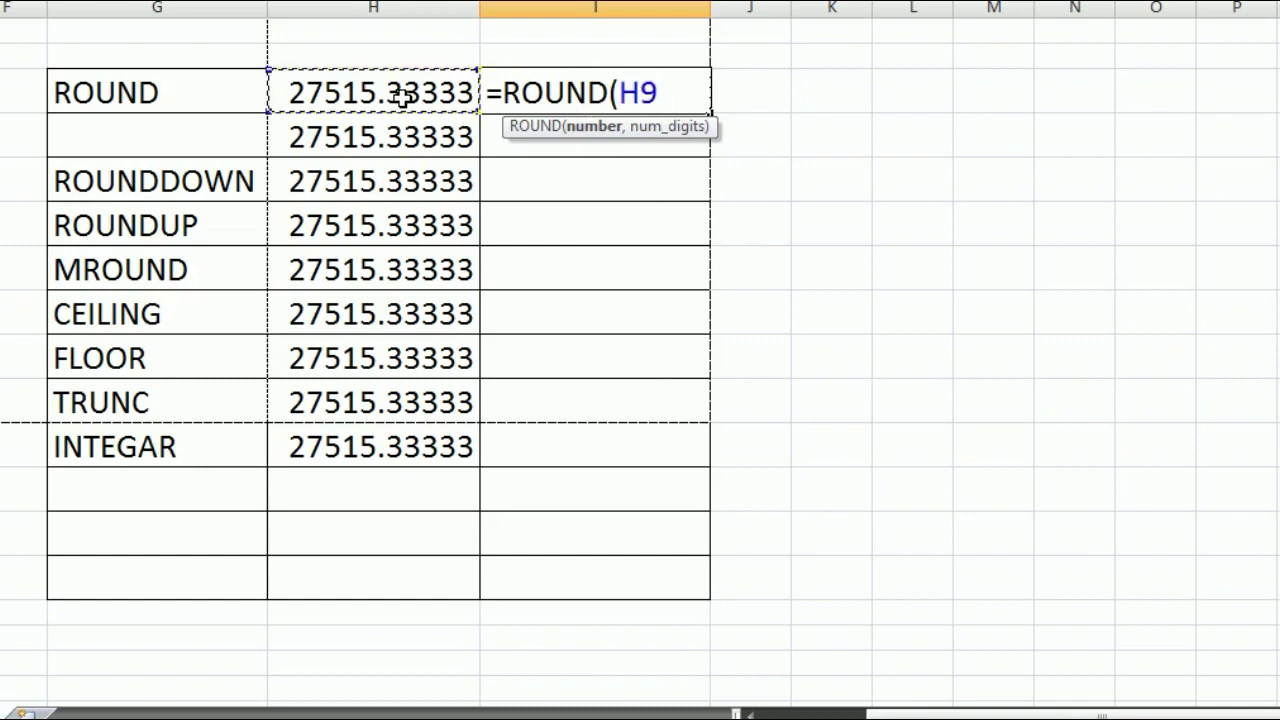
pyautogui.write(',2')
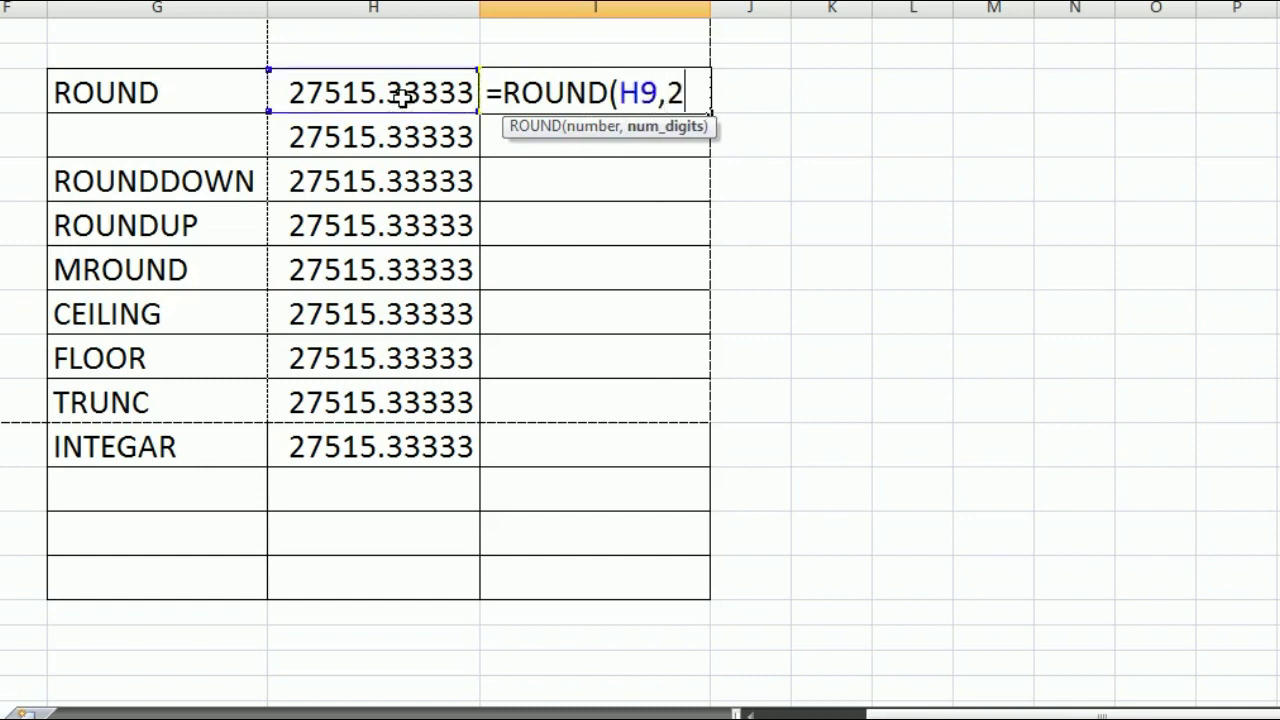
pyautogui.write(')')
pyautogui.press('Return')
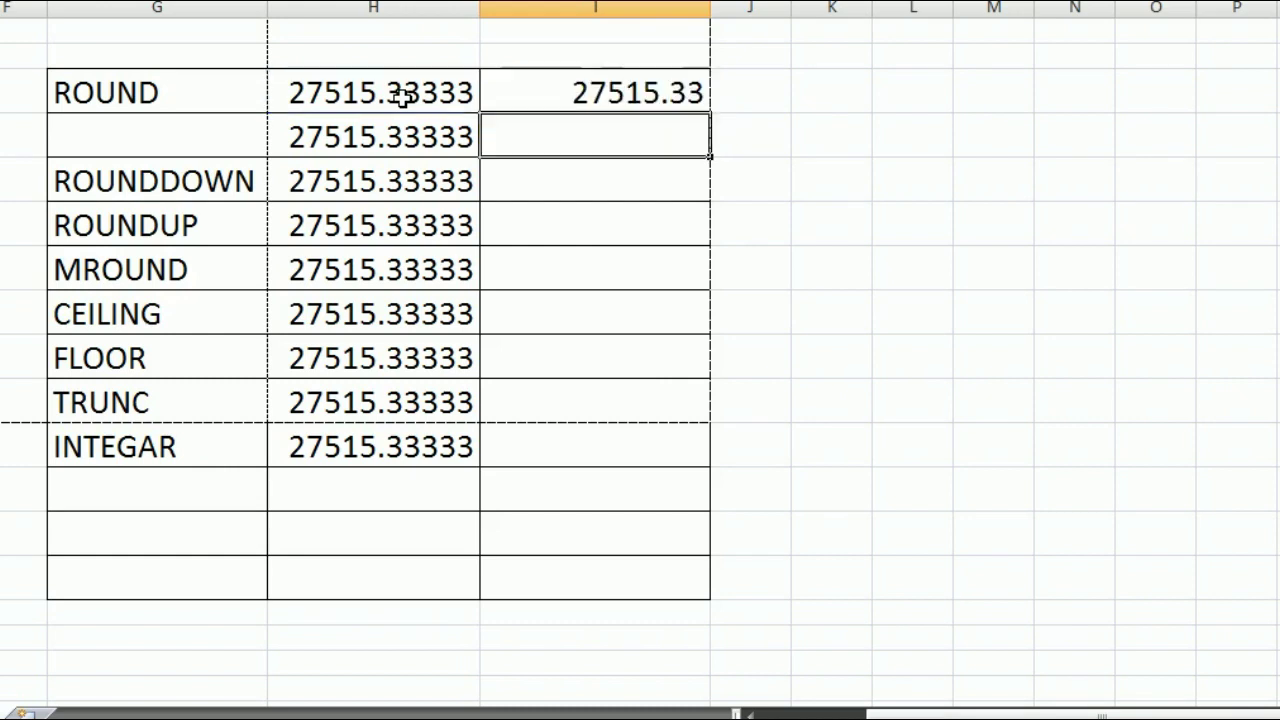
# Change the I9 ROUND formula to round H9 to 0 decimal places.
pyautogui.click(636, 93)
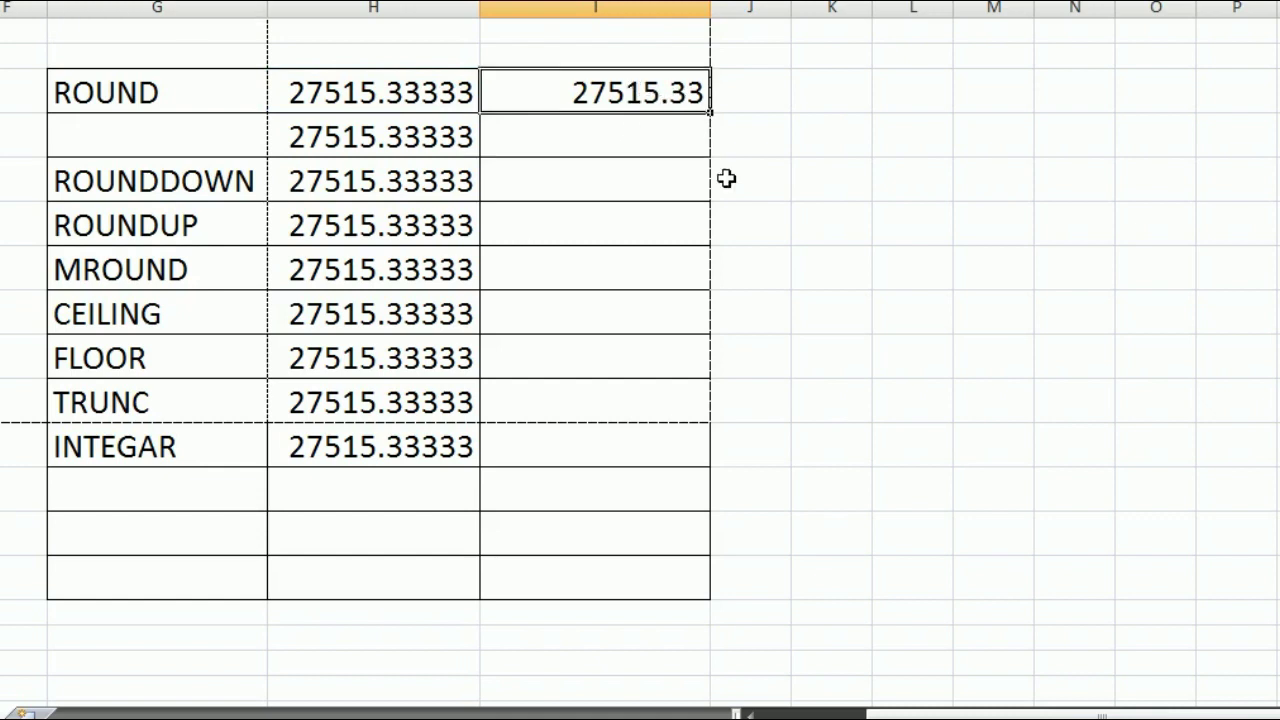
pyautogui.doubleClick(694, 106)
pyautogui.press('BackSpace')
pyautogui.write('0')
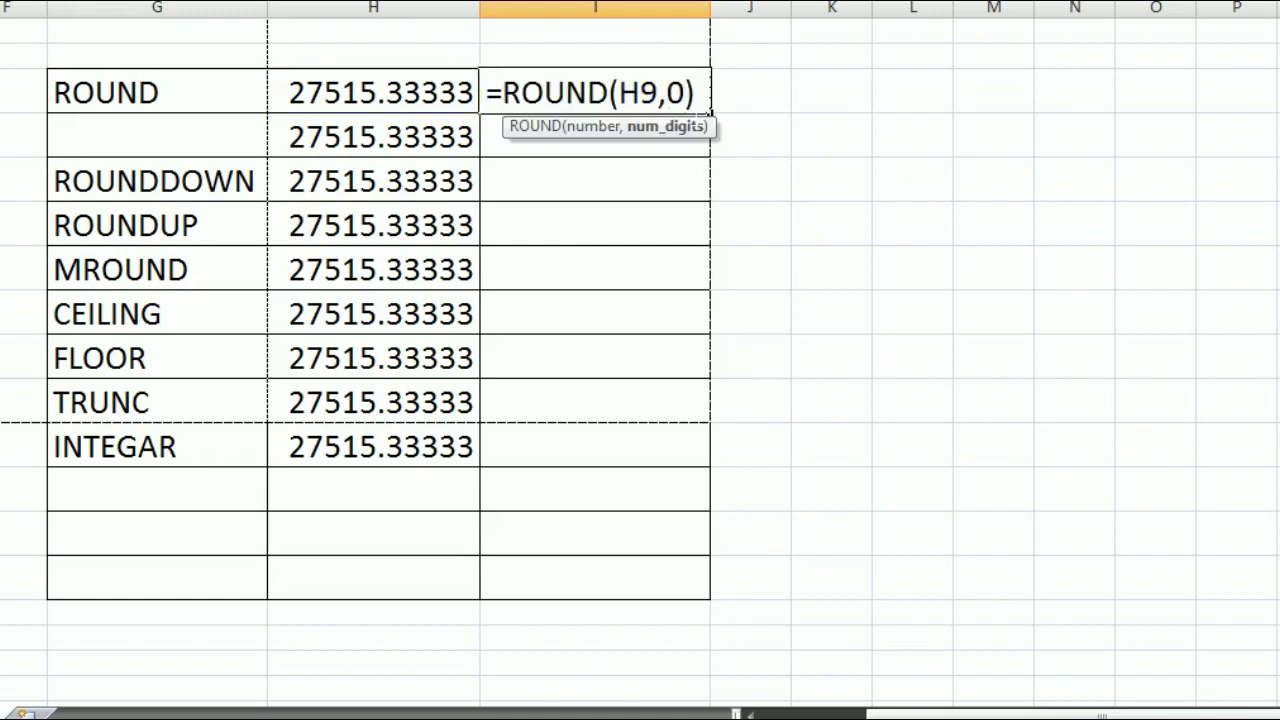
pyautogui.press('Return')
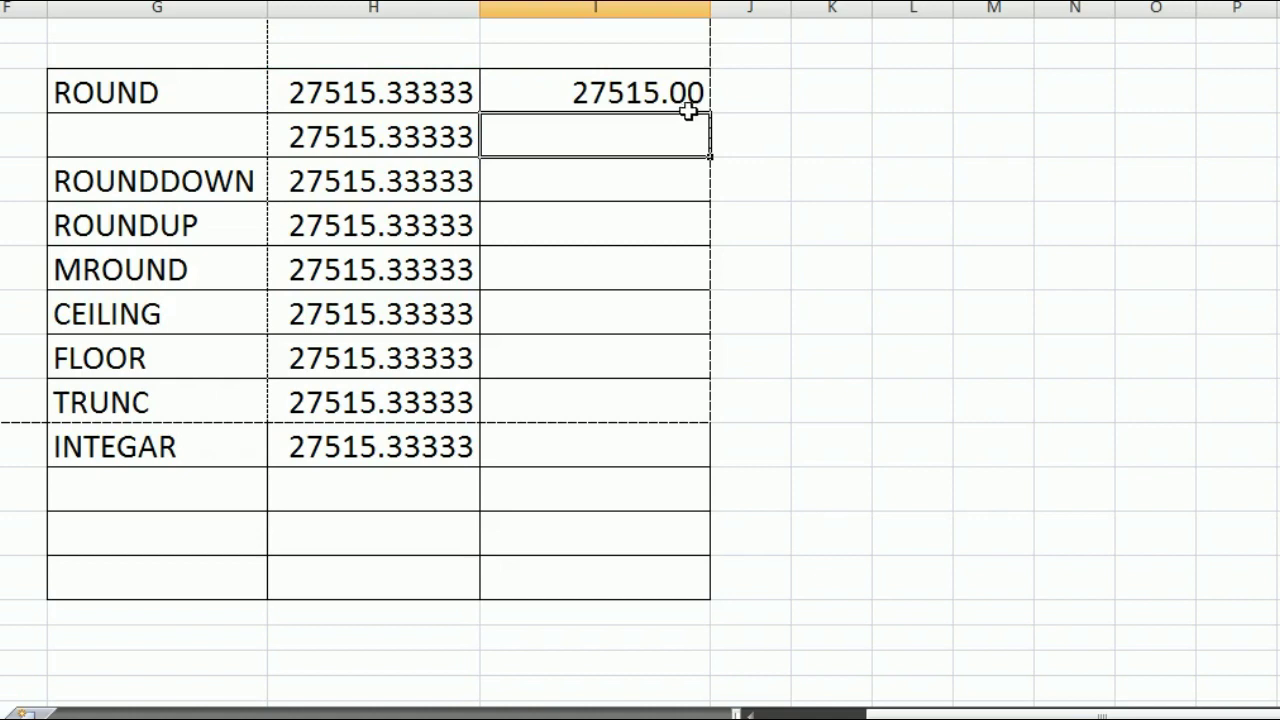
# Change the I9 ROUND digits to -1, rounding to the nearest ten (27520.00).
pyautogui.click(688, 94)
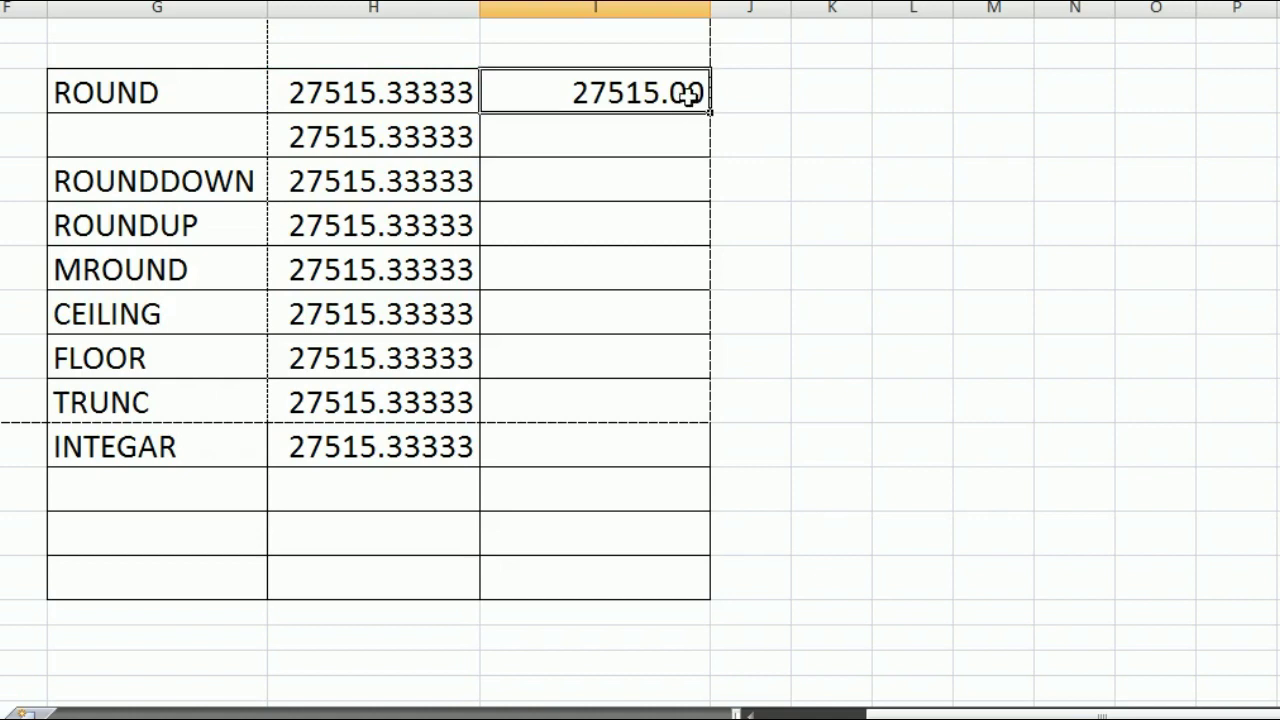
pyautogui.doubleClick(686, 94)
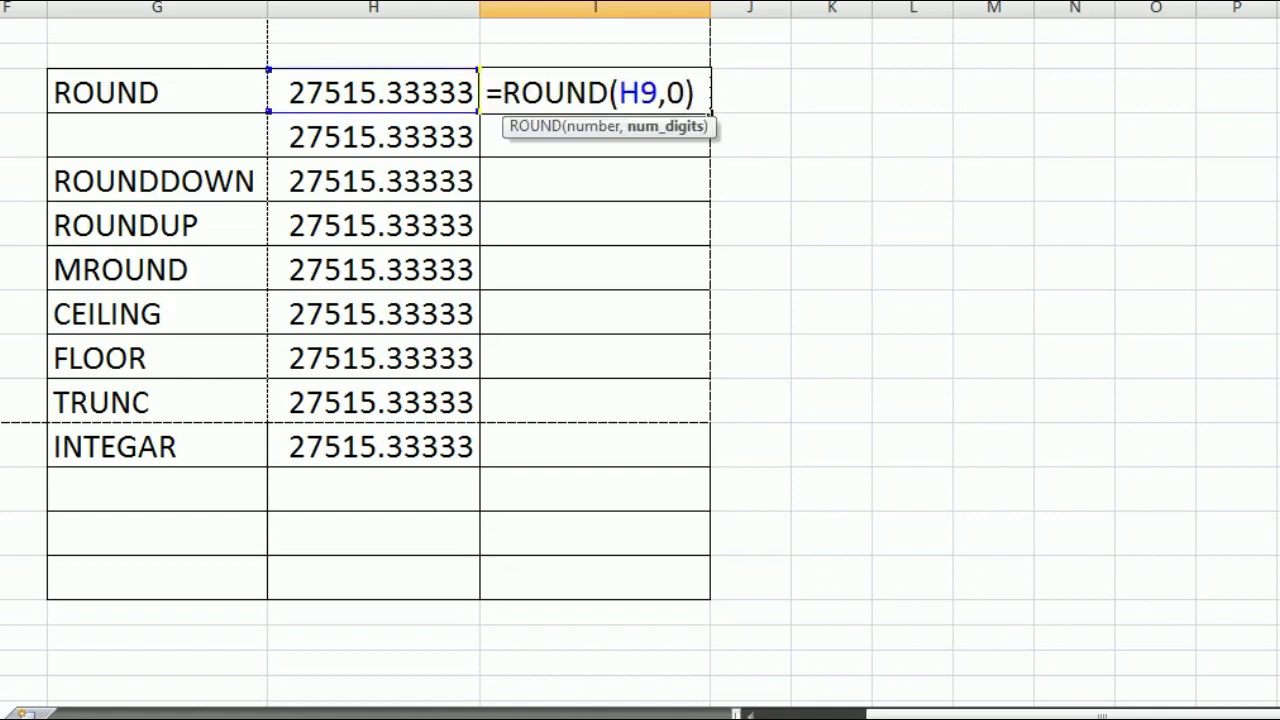
pyautogui.press('BackSpace')
pyautogui.write('-1')
pyautogui.press('Return')
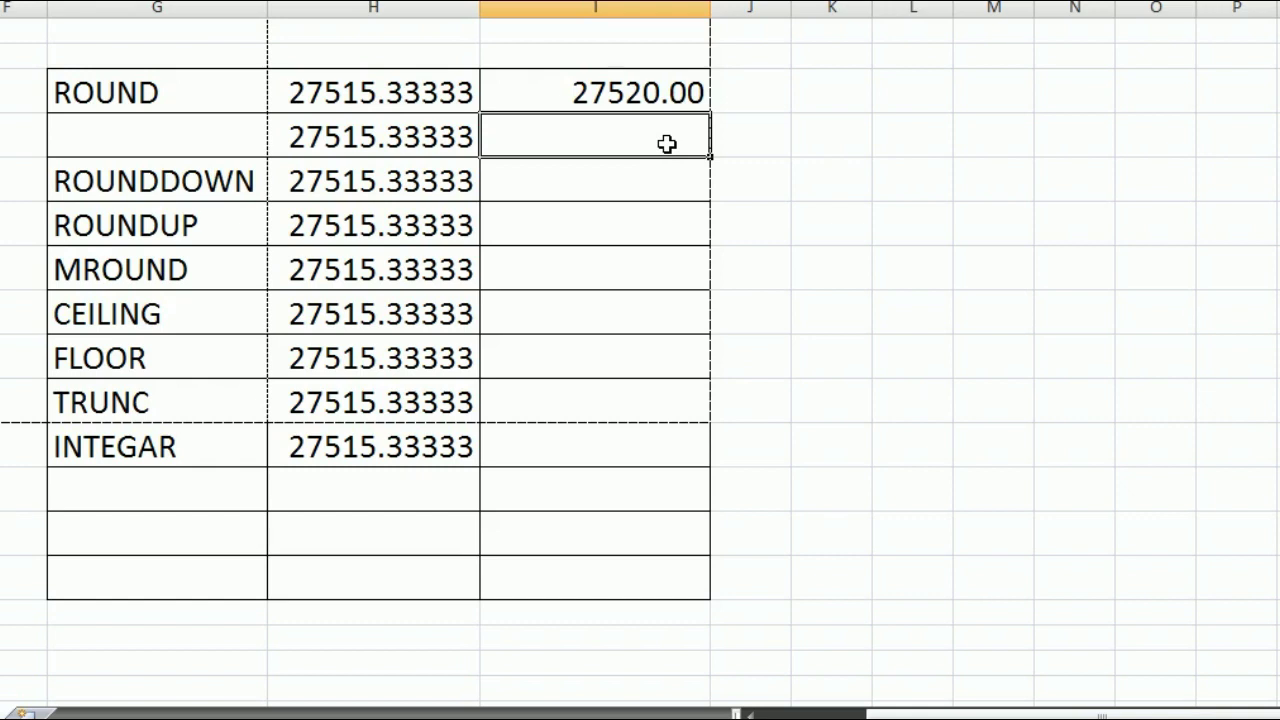
# Enter =ROUND(H10,-2) in I10 to round to the nearest hundred, giving 27500.00.
pyautogui.write('=r')
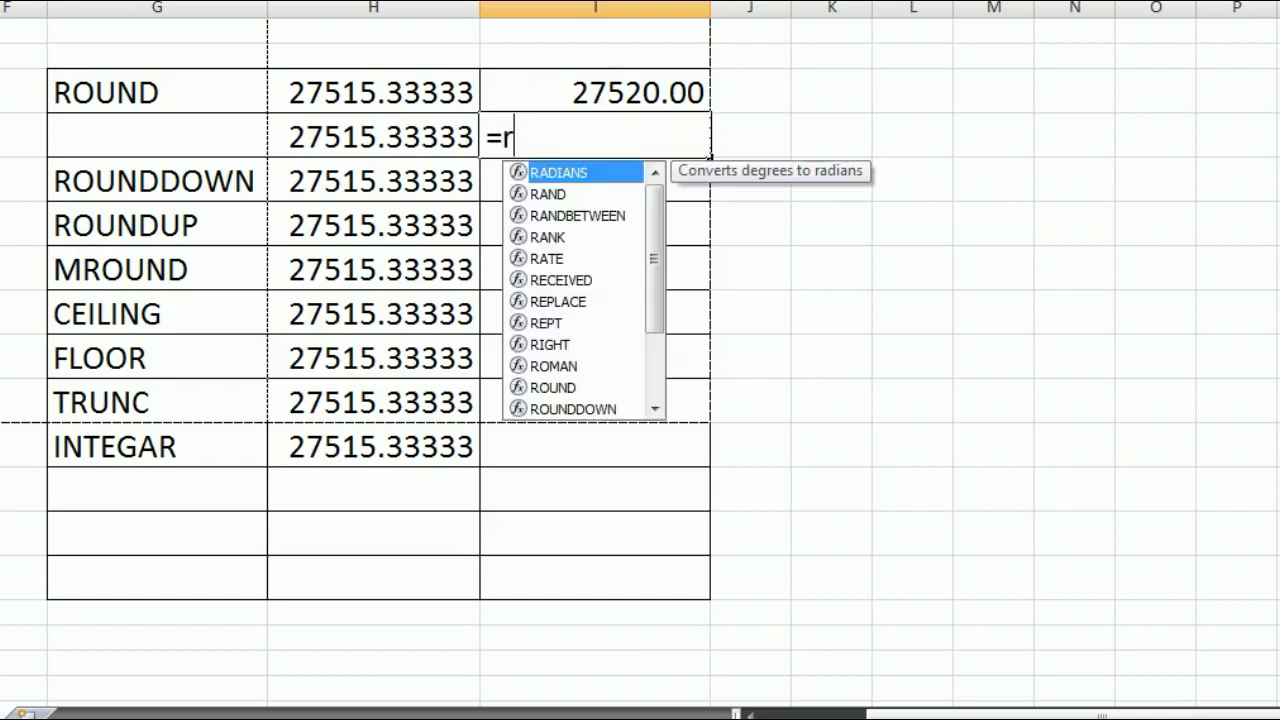
pyautogui.write('ound')
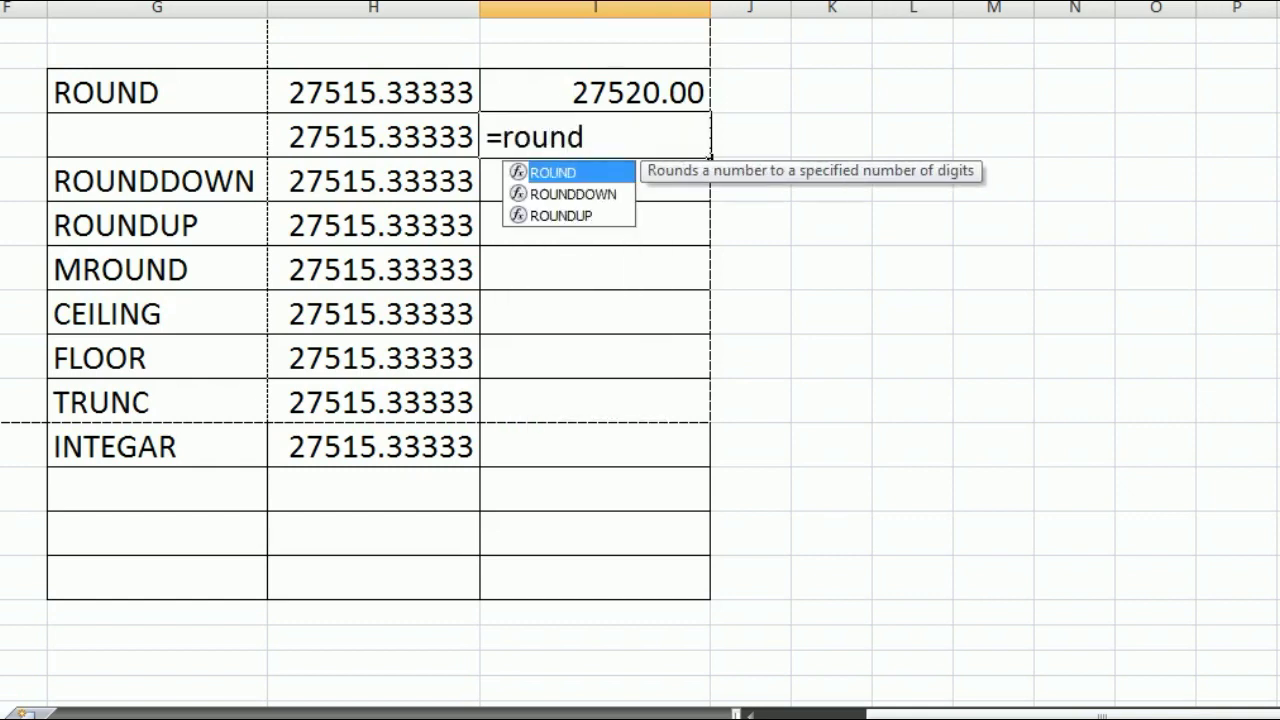
pyautogui.press('Tab')
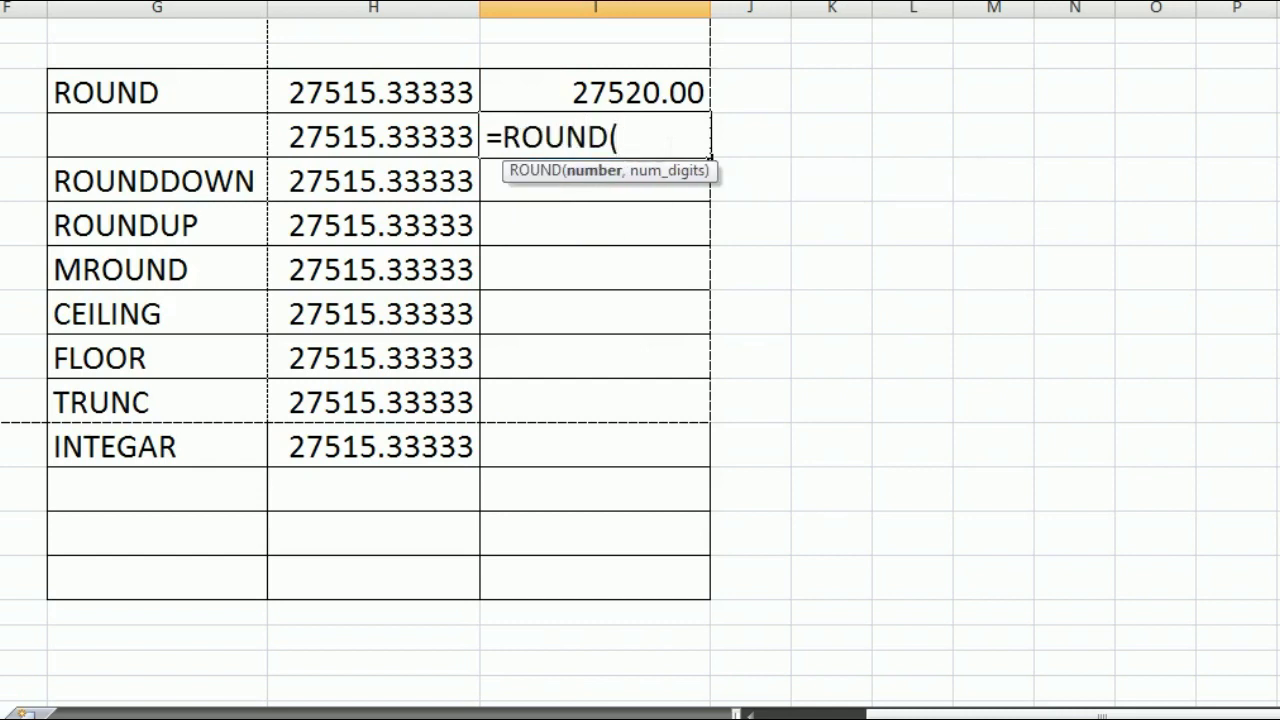
pyautogui.click(447, 145)
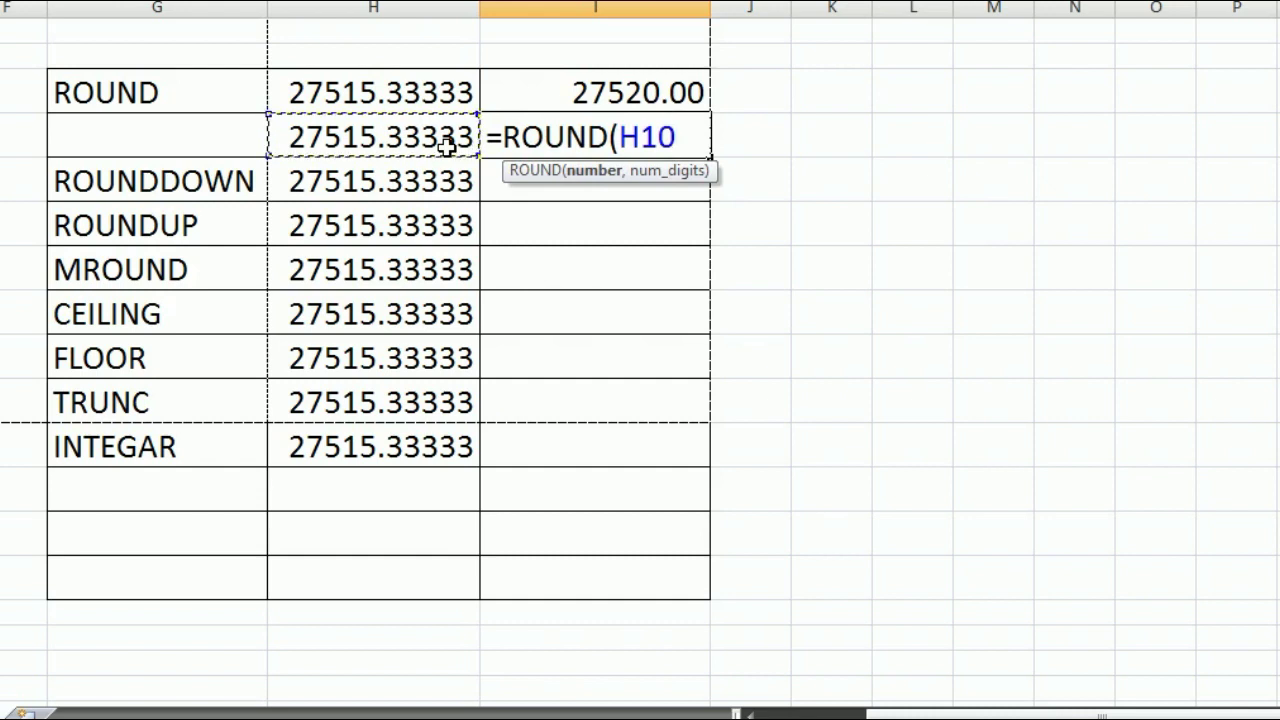
pyautogui.write(',-2)')
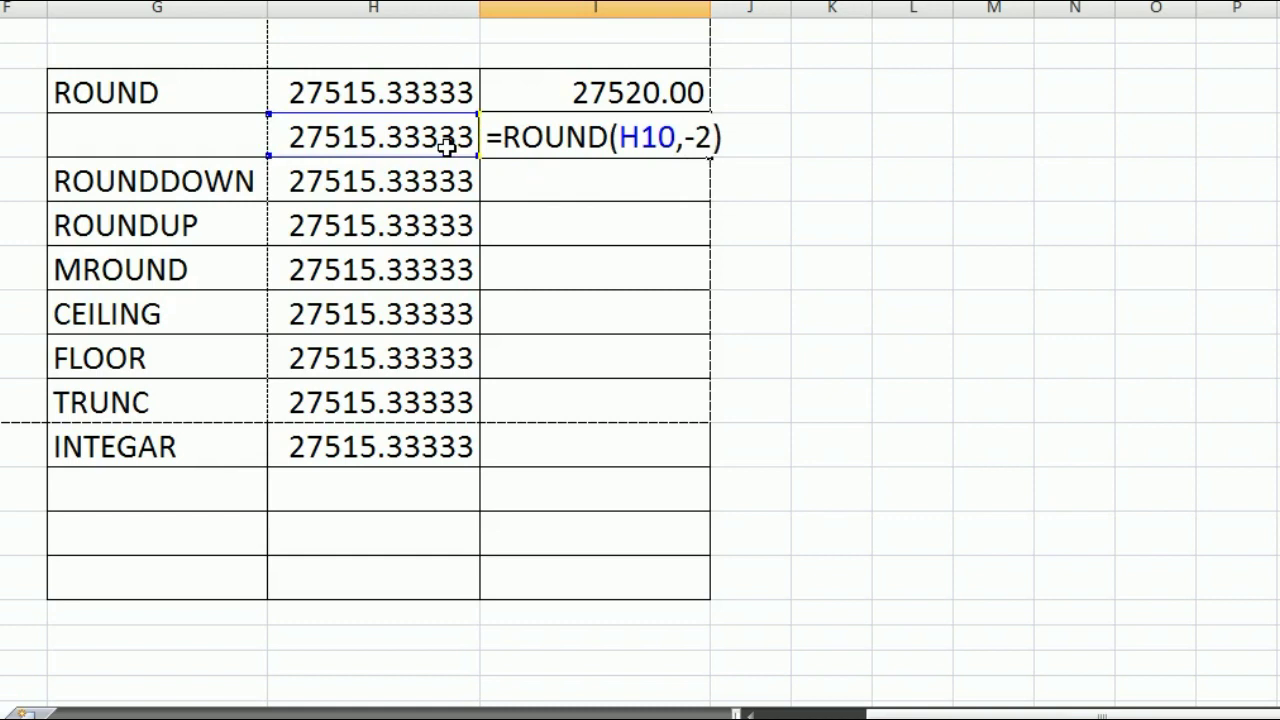
pyautogui.press('Return')
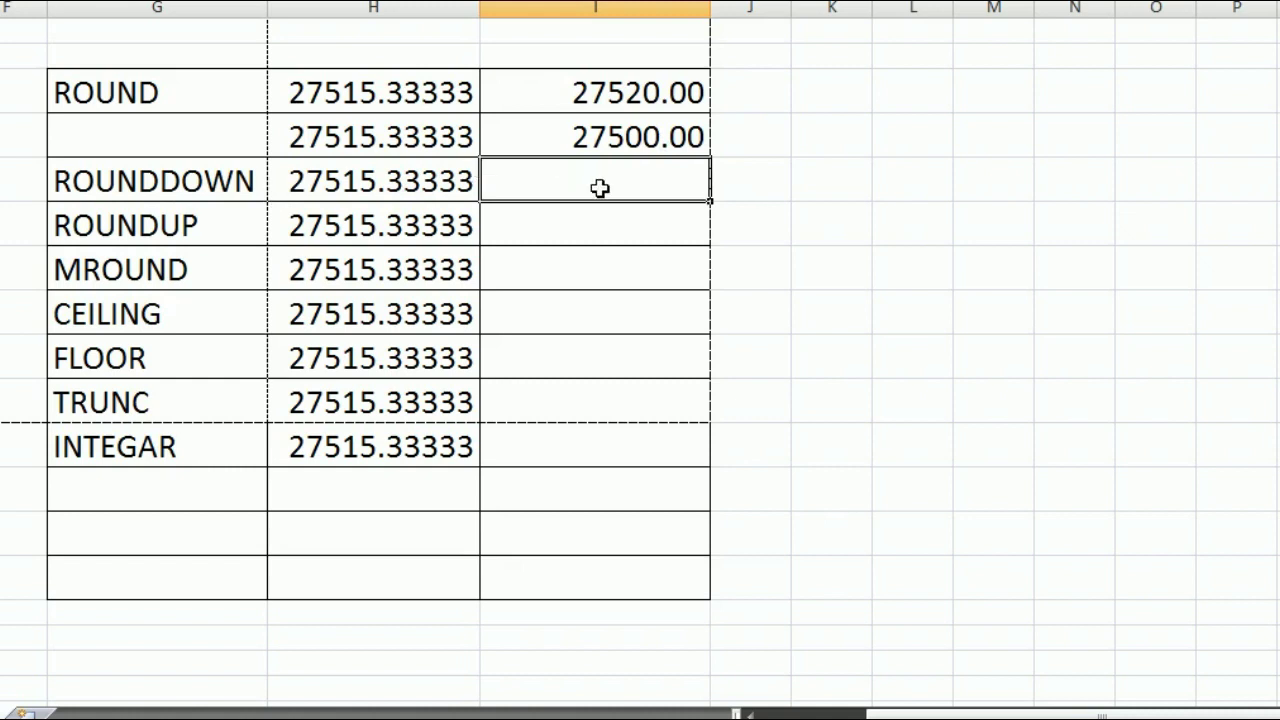
# Start a ROUNDDOWN formula in I11 and bring up its Function Arguments dialog.
pyautogui.write('=')
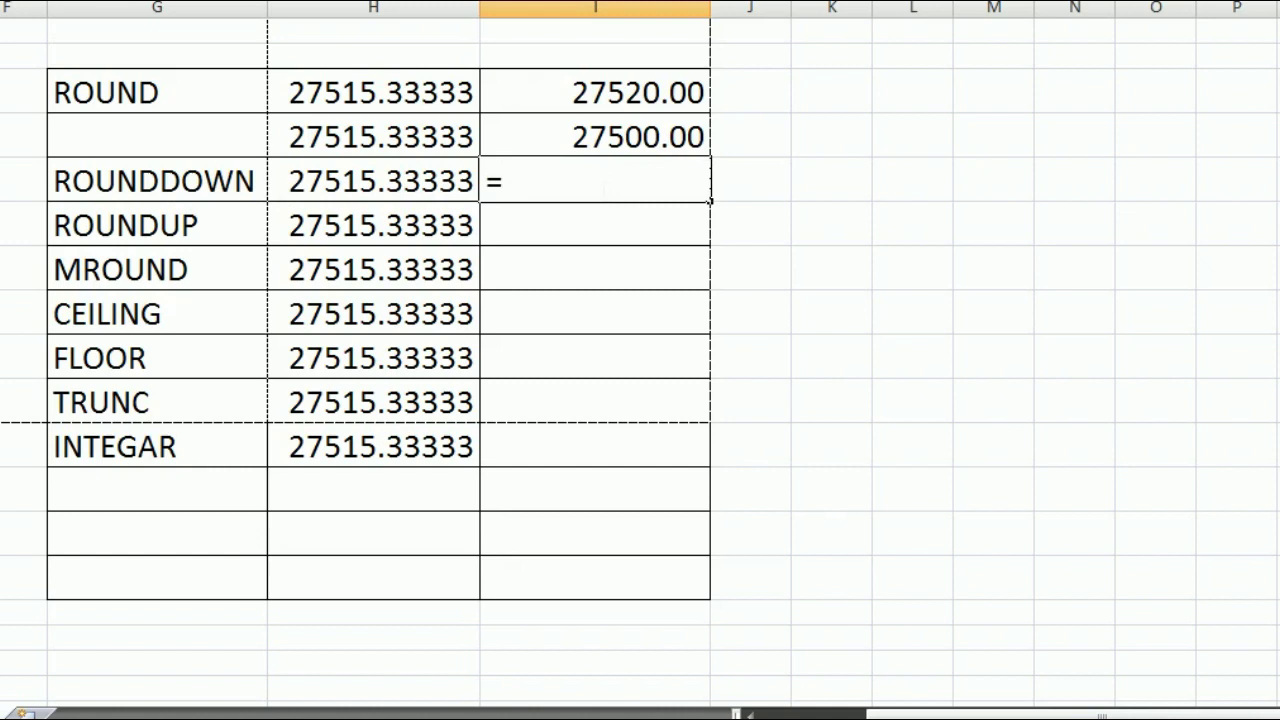
pyautogui.write('round')
pyautogui.press('Down')
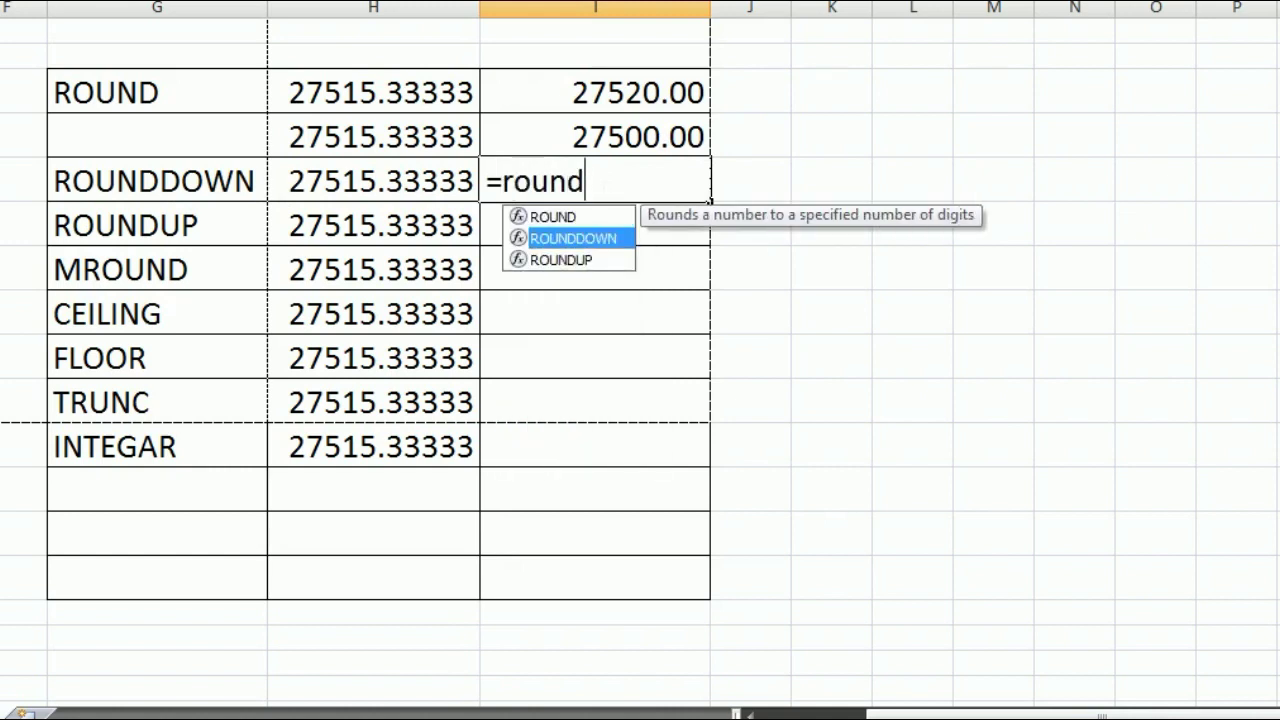
pyautogui.press('Tab')
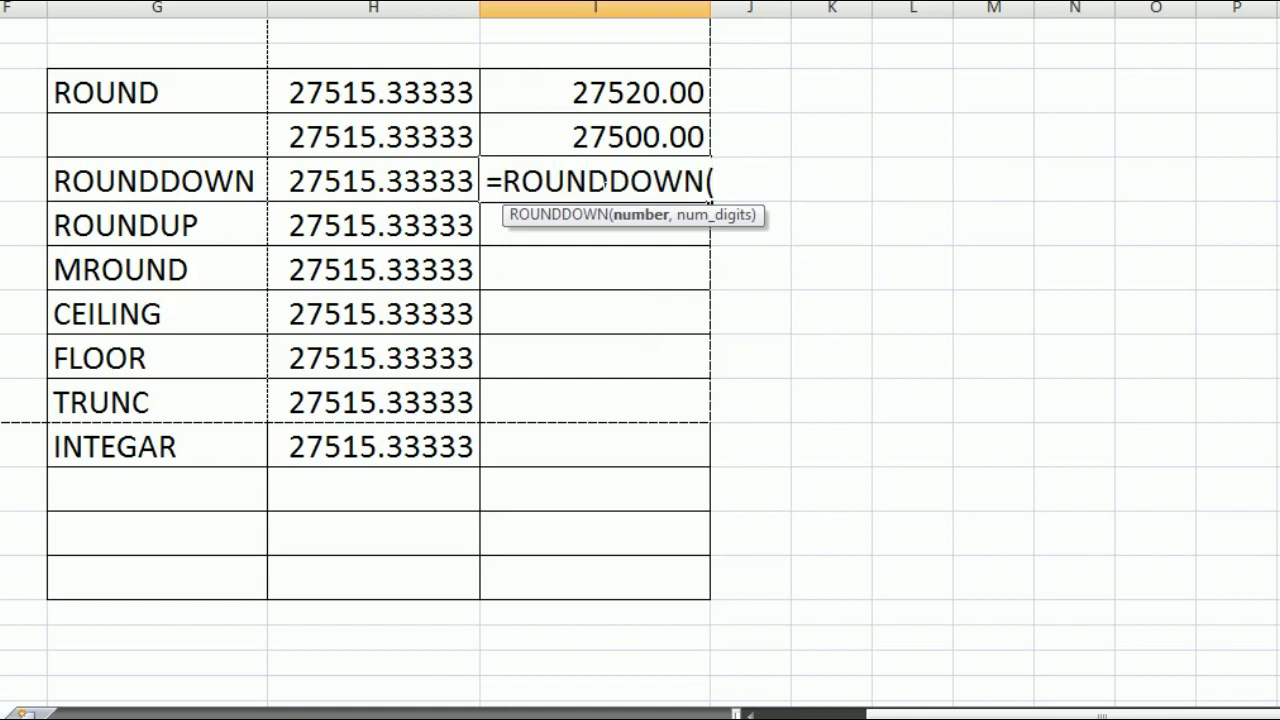
pyautogui.hotkey('ctrl', 'a')
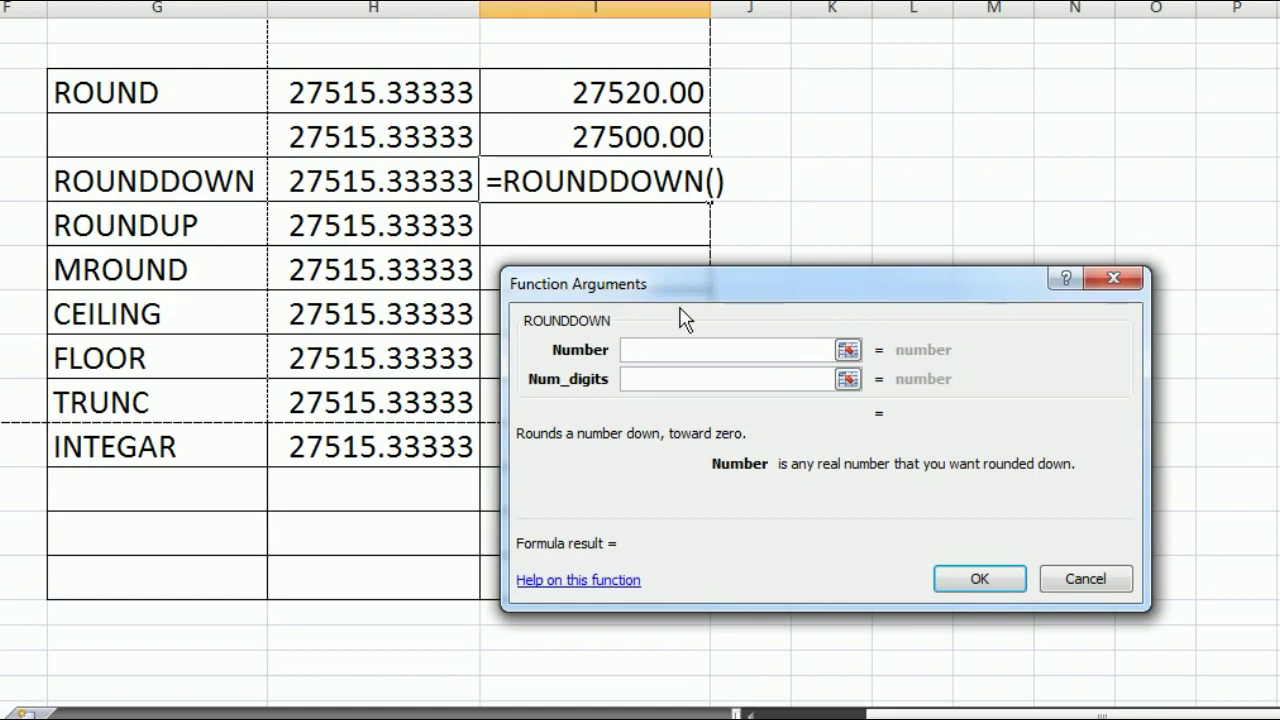
# Complete ROUNDDOWN with H11 as Number and -1 digits, showing 27510.00.
pyautogui.click(440, 192)
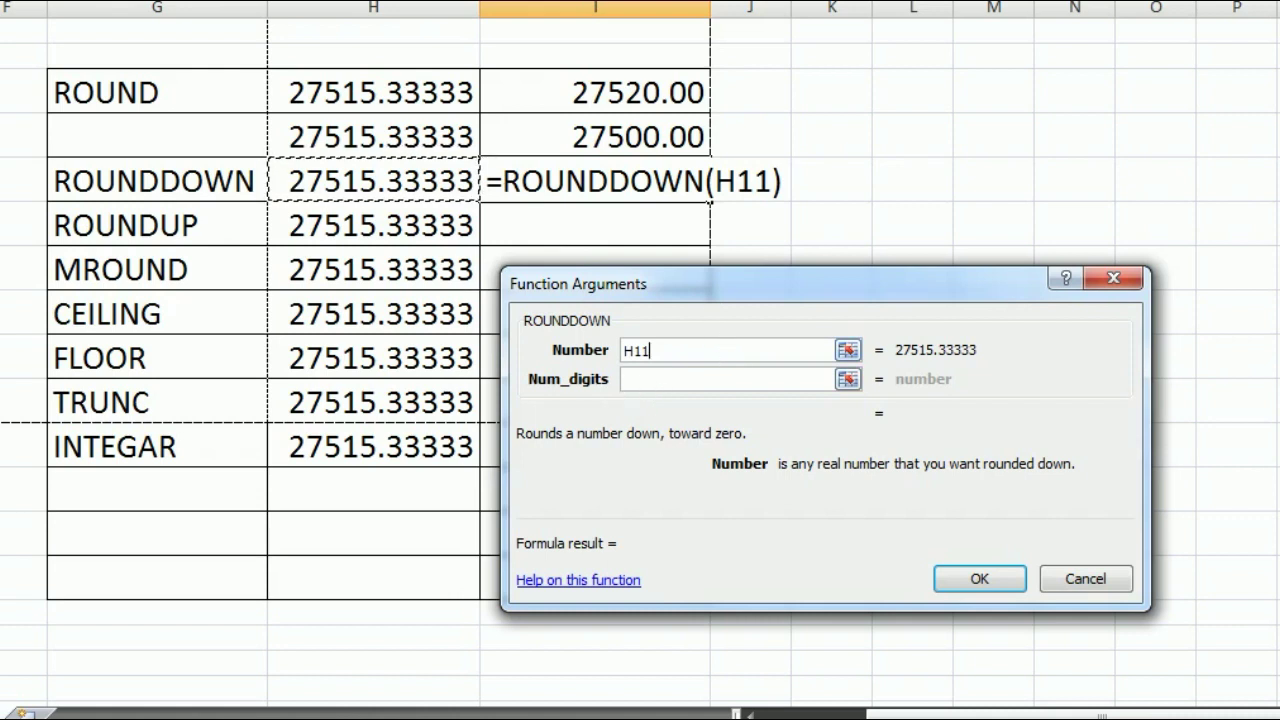
pyautogui.press('Tab')
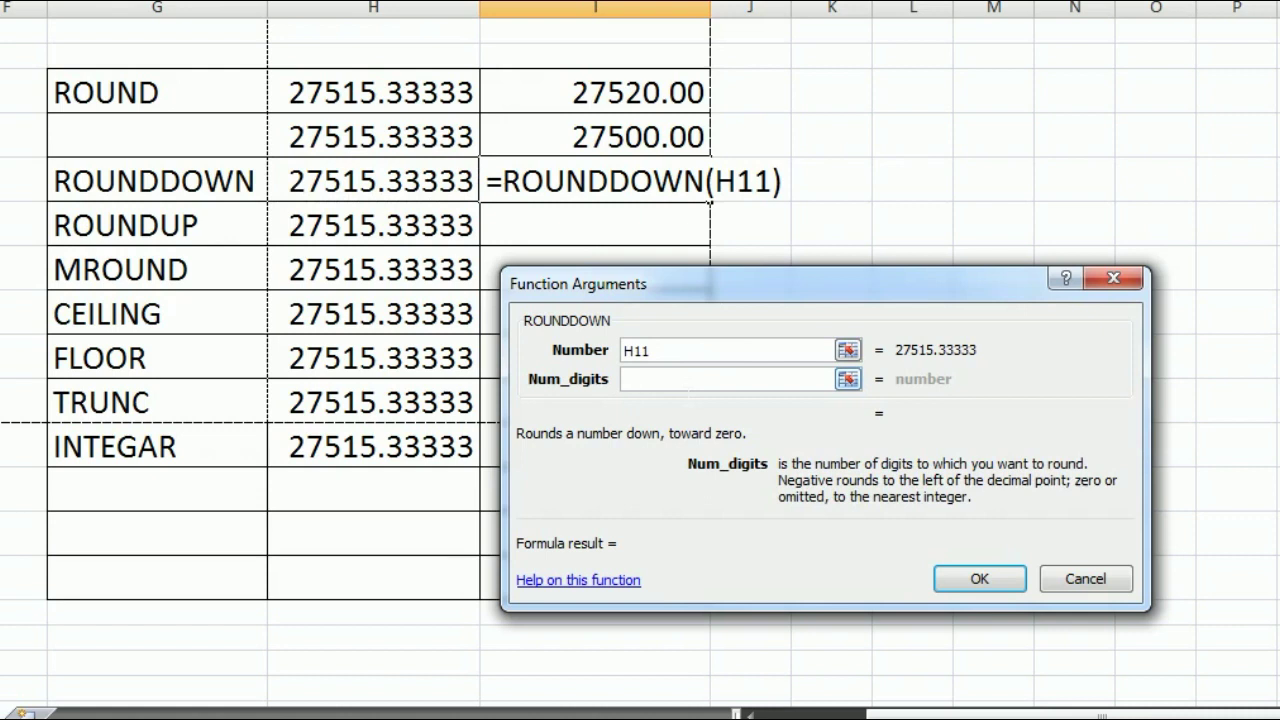
pyautogui.write('1')
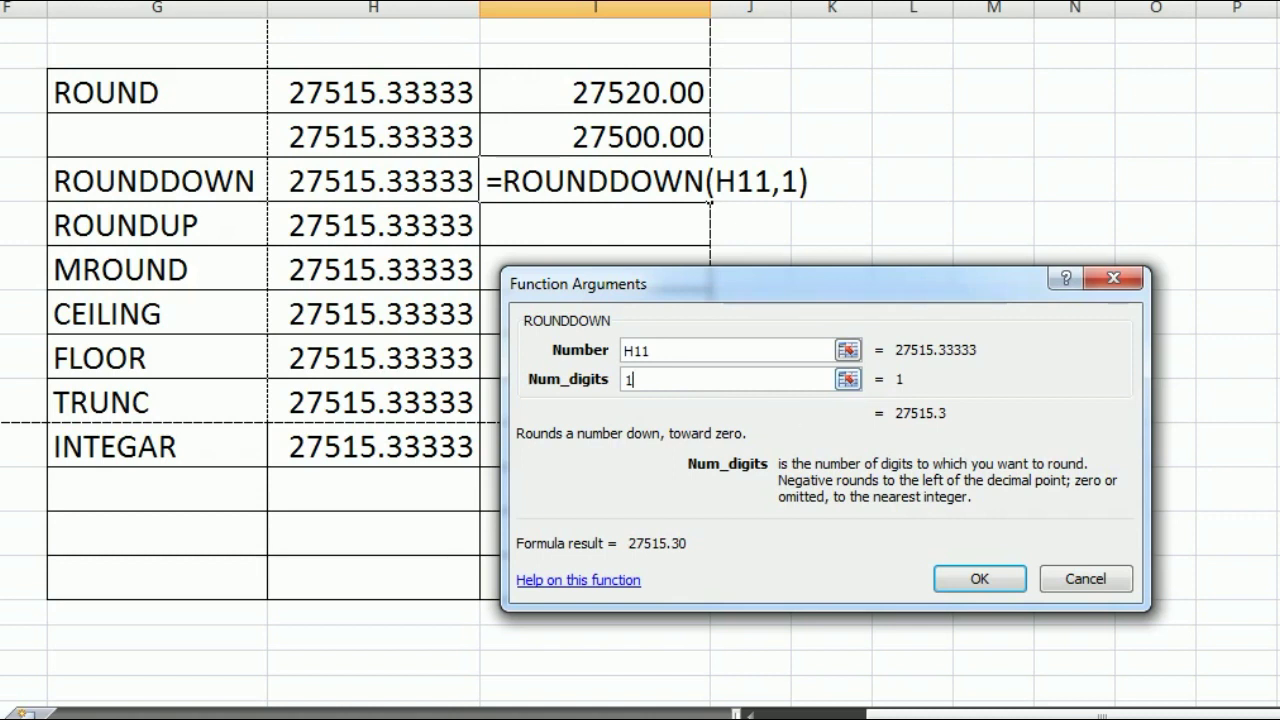
pyautogui.press('BackSpace')
pyautogui.write('2')
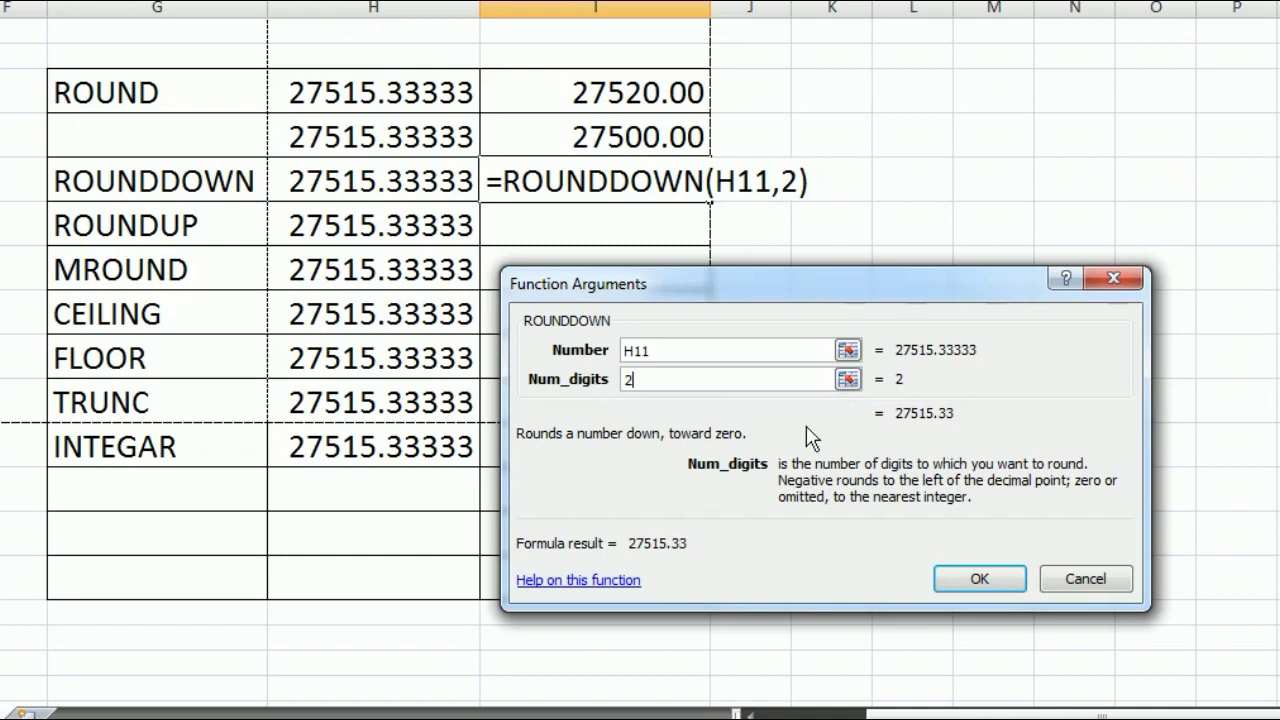
pyautogui.press('BackSpace')
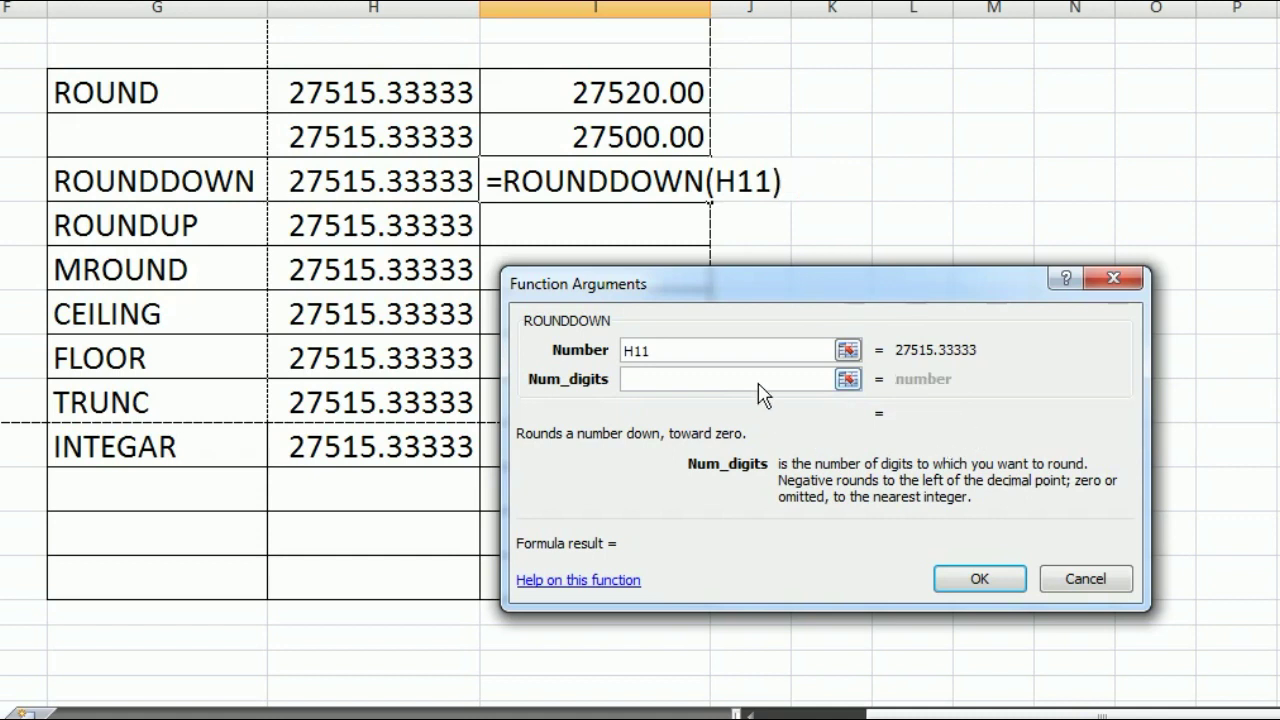
pyautogui.write('-')
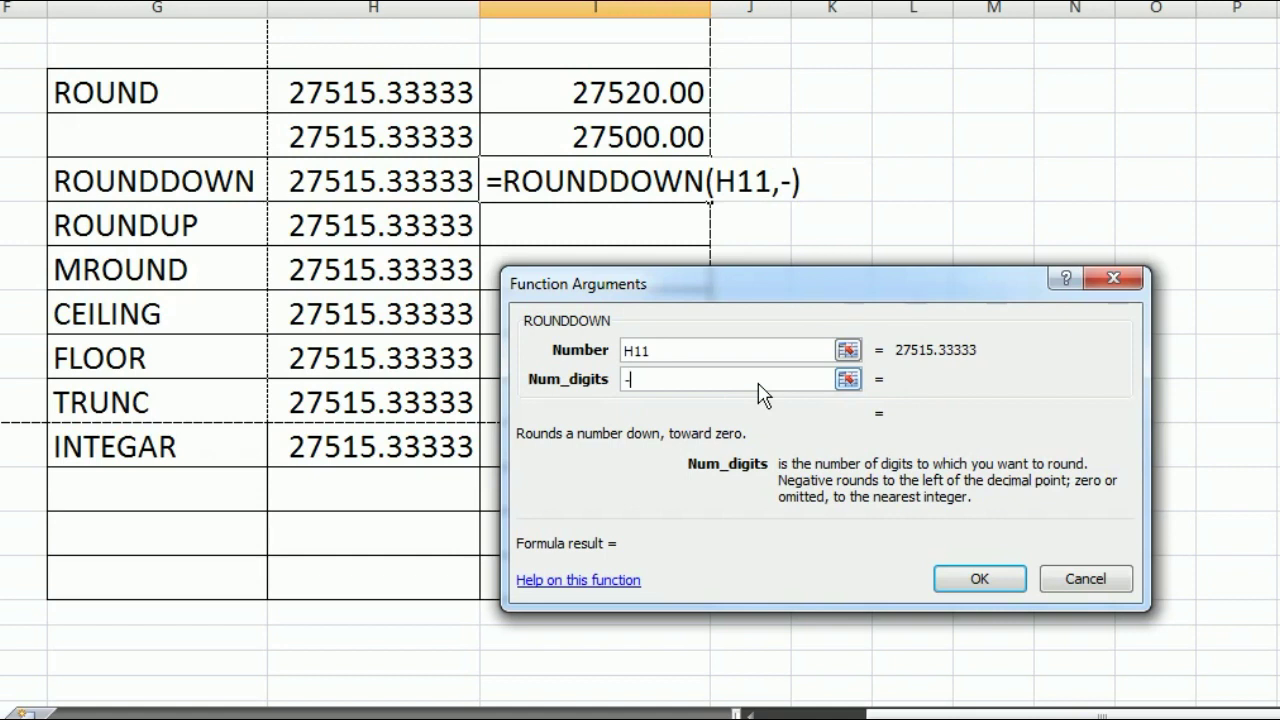
pyautogui.write('1')
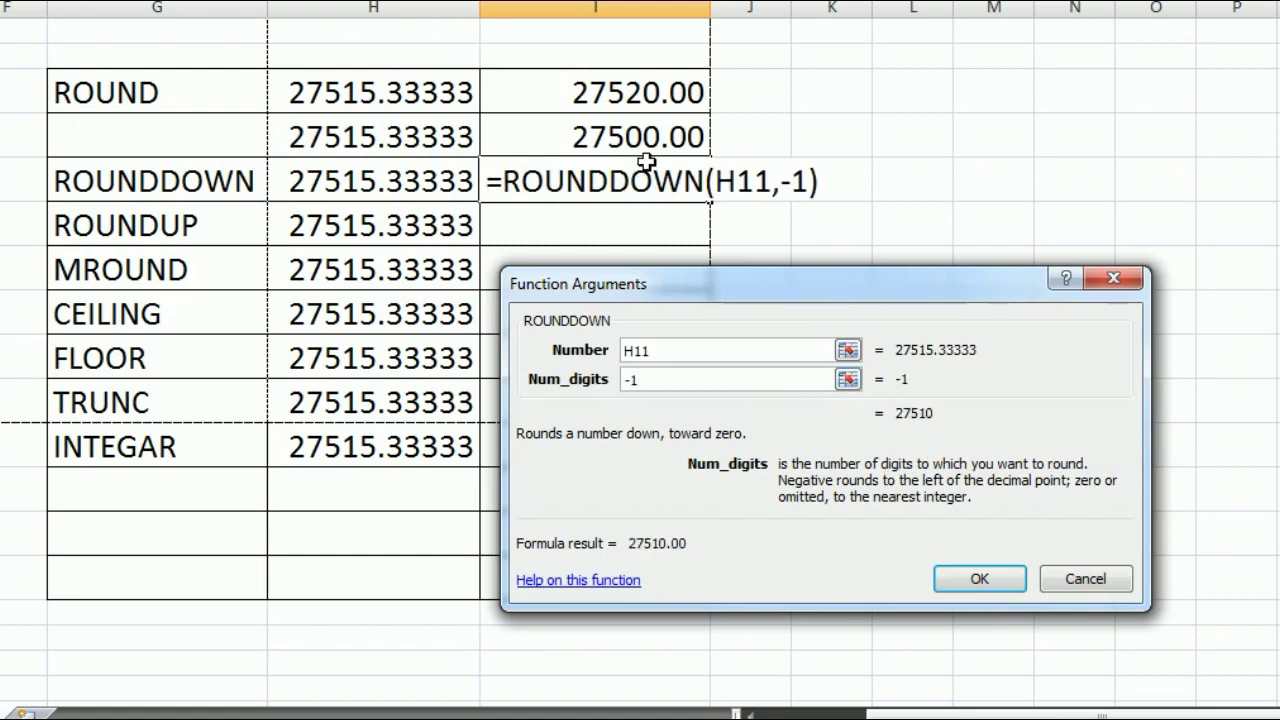
pyautogui.click(979, 580)
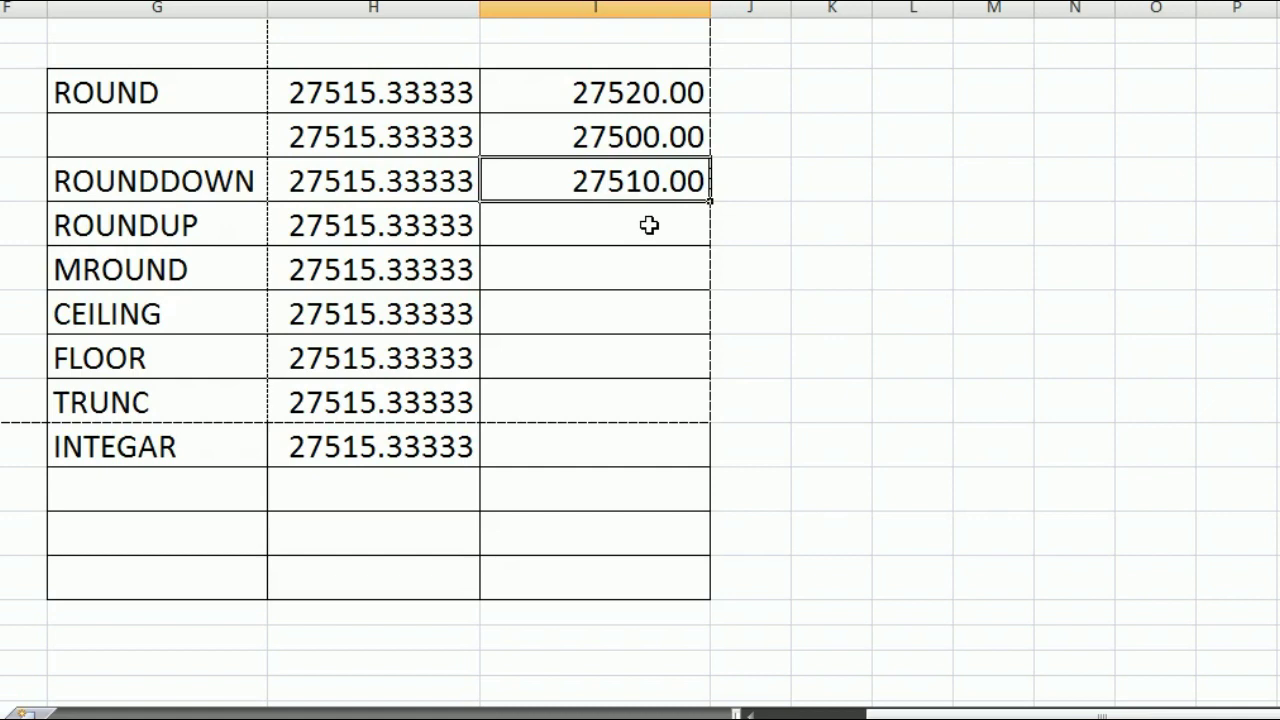
# Start a ROUNDUP formula in I12 and bring up its Function Arguments dialog.
pyautogui.click(649, 225)
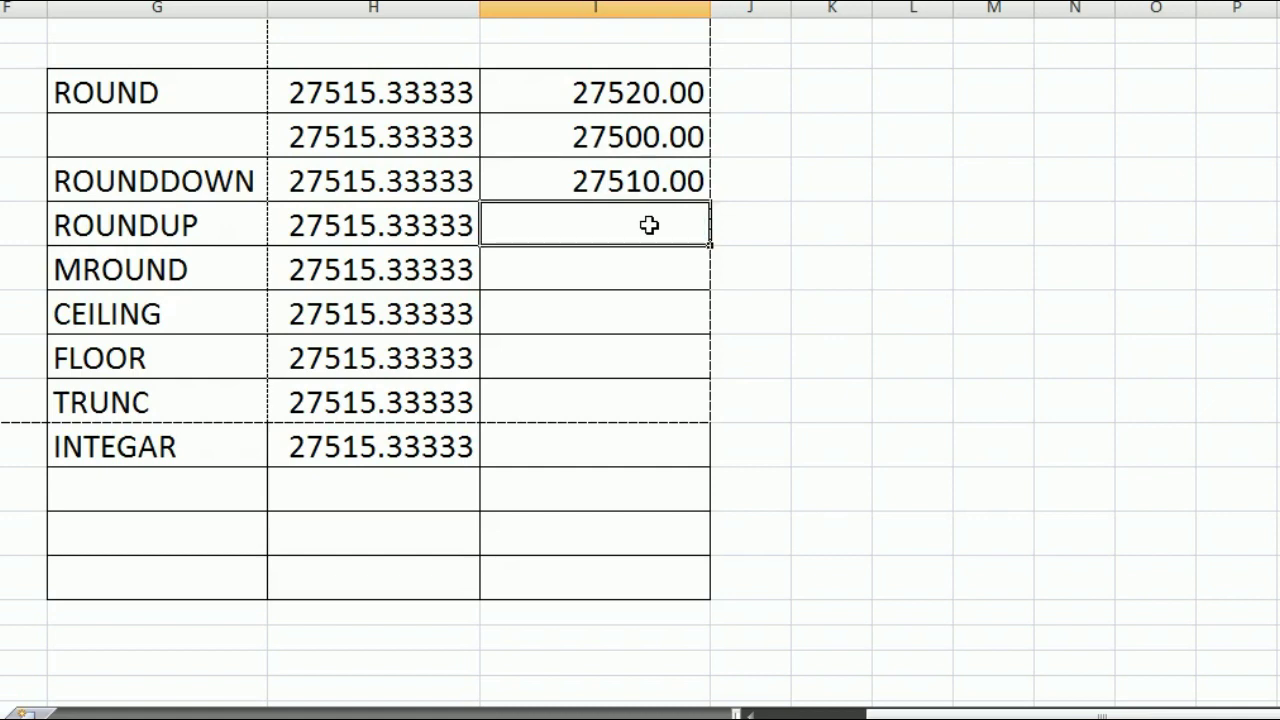
pyautogui.write('=')
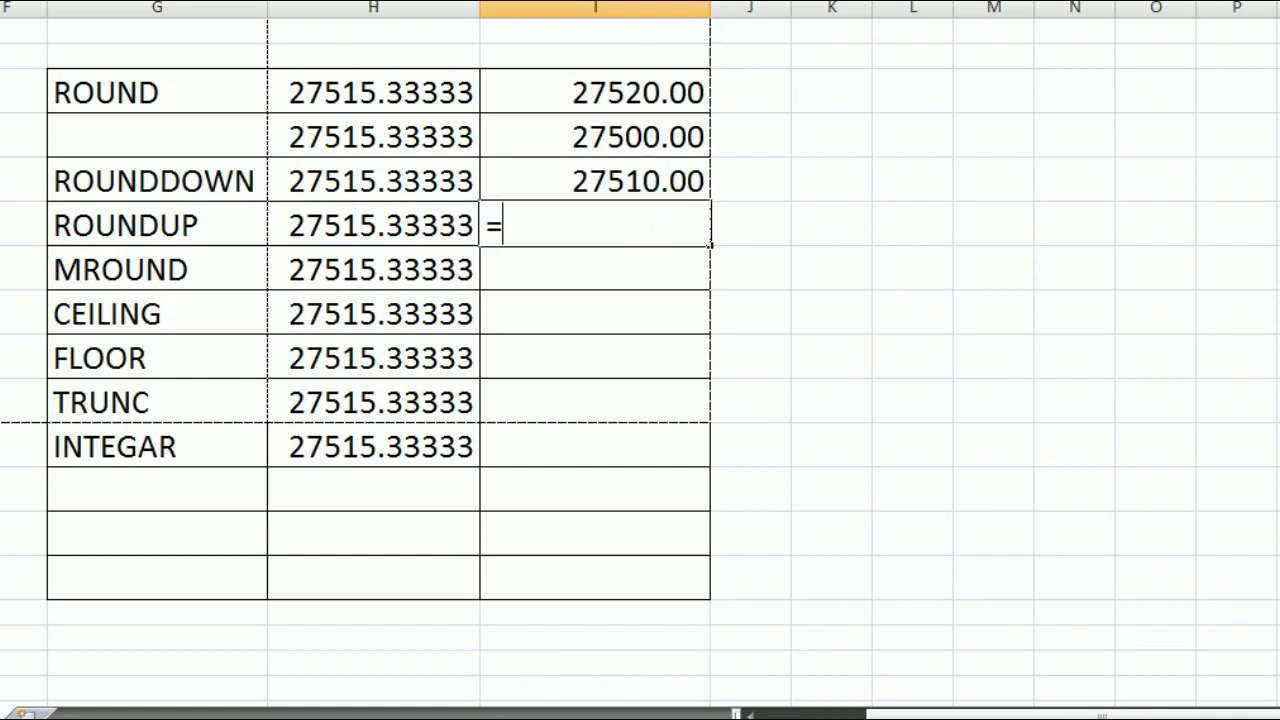
pyautogui.write('round')
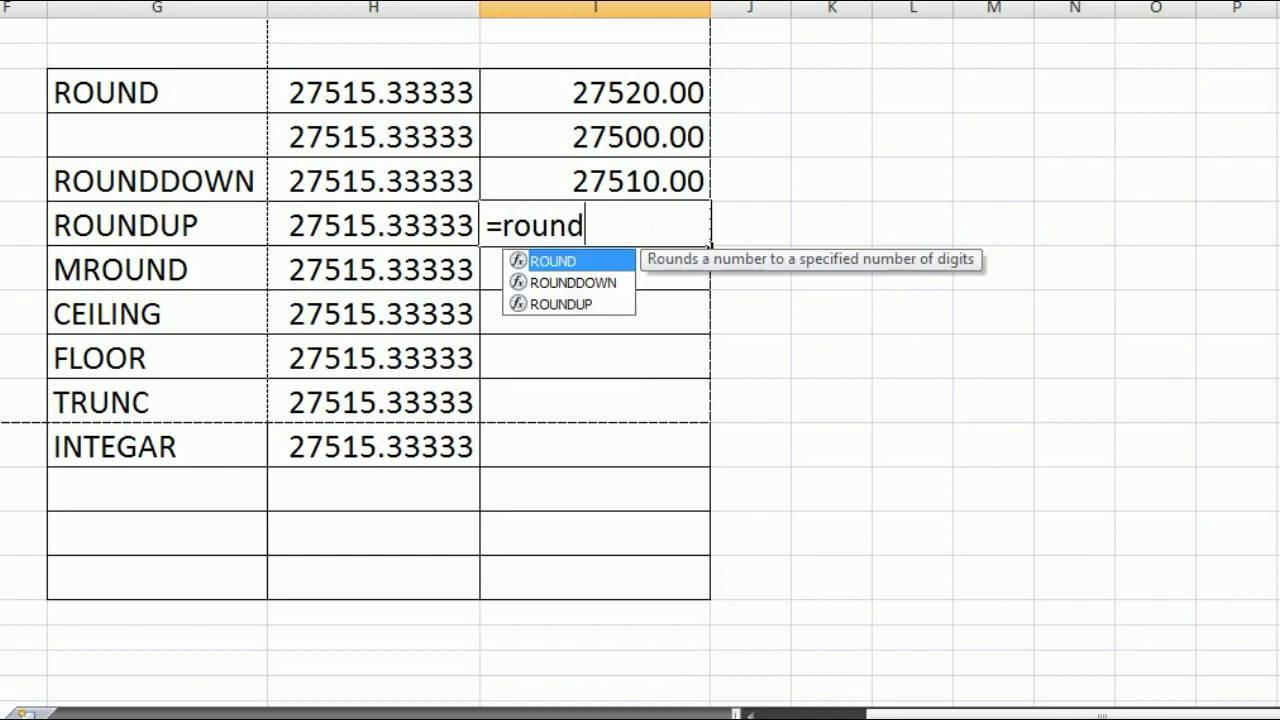
pyautogui.press('Down')
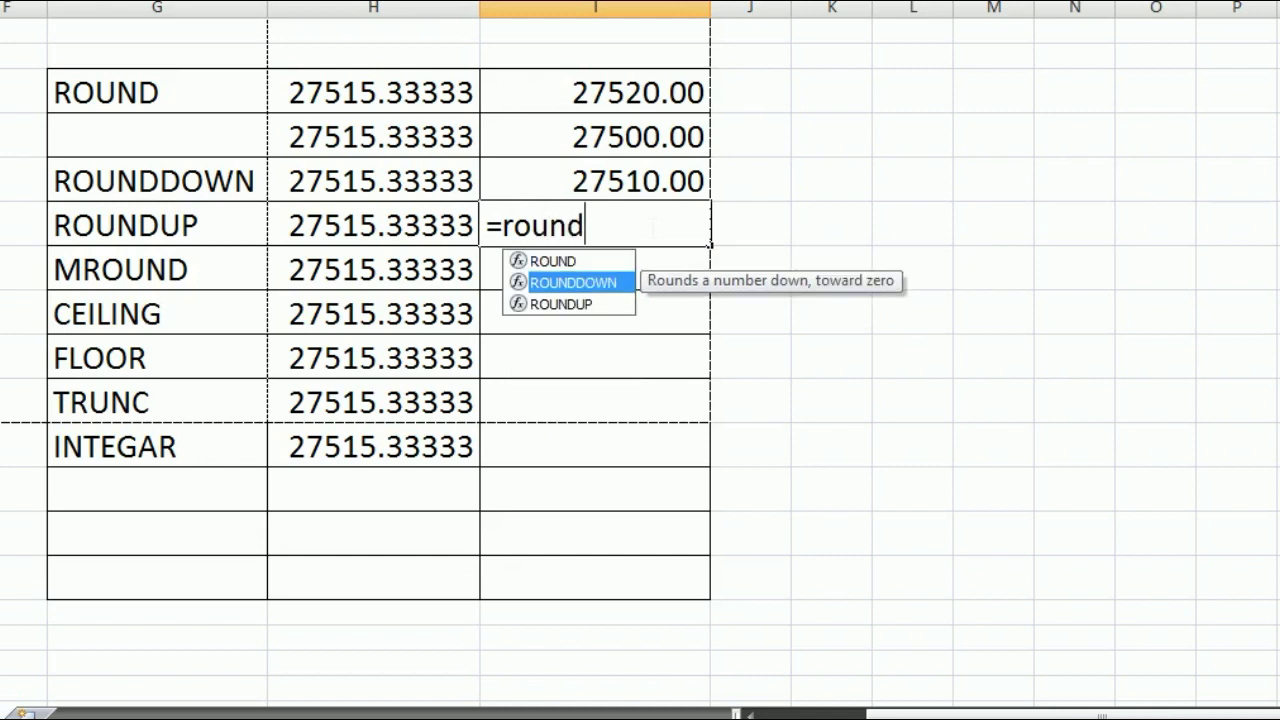
pyautogui.press('Down')
pyautogui.press('Tab')
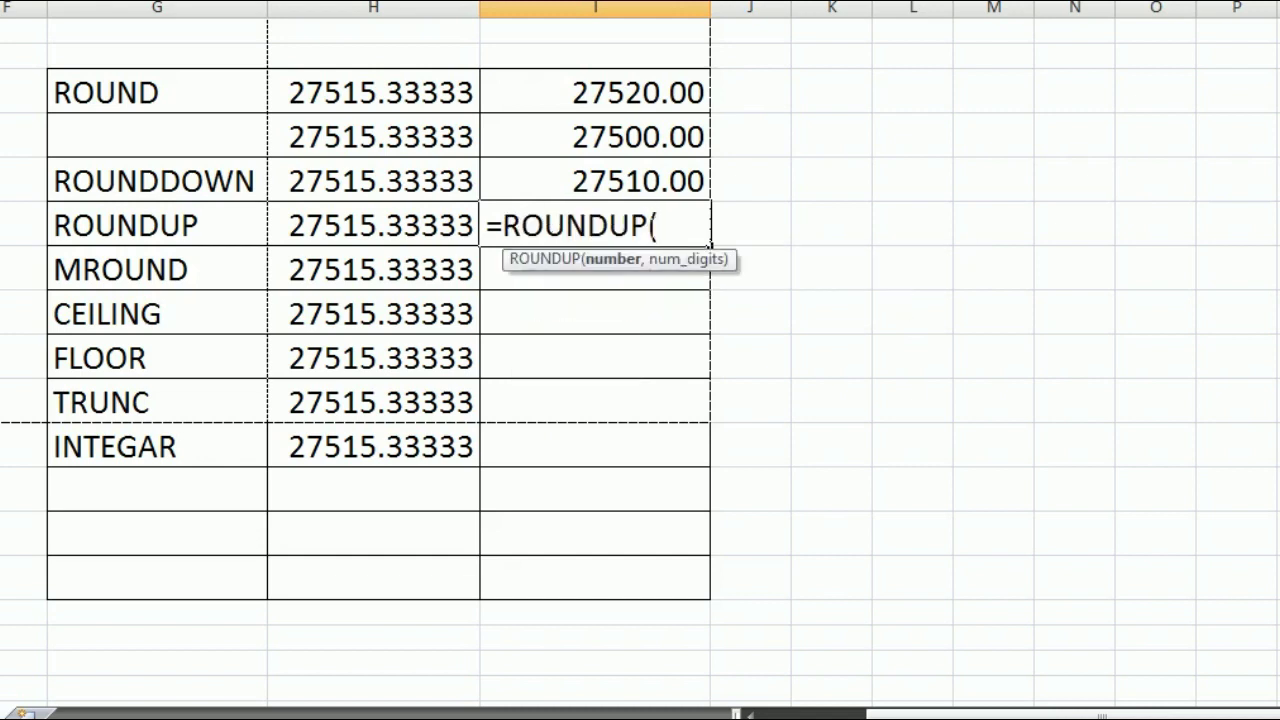
pyautogui.hotkey('ctrl', 'a')
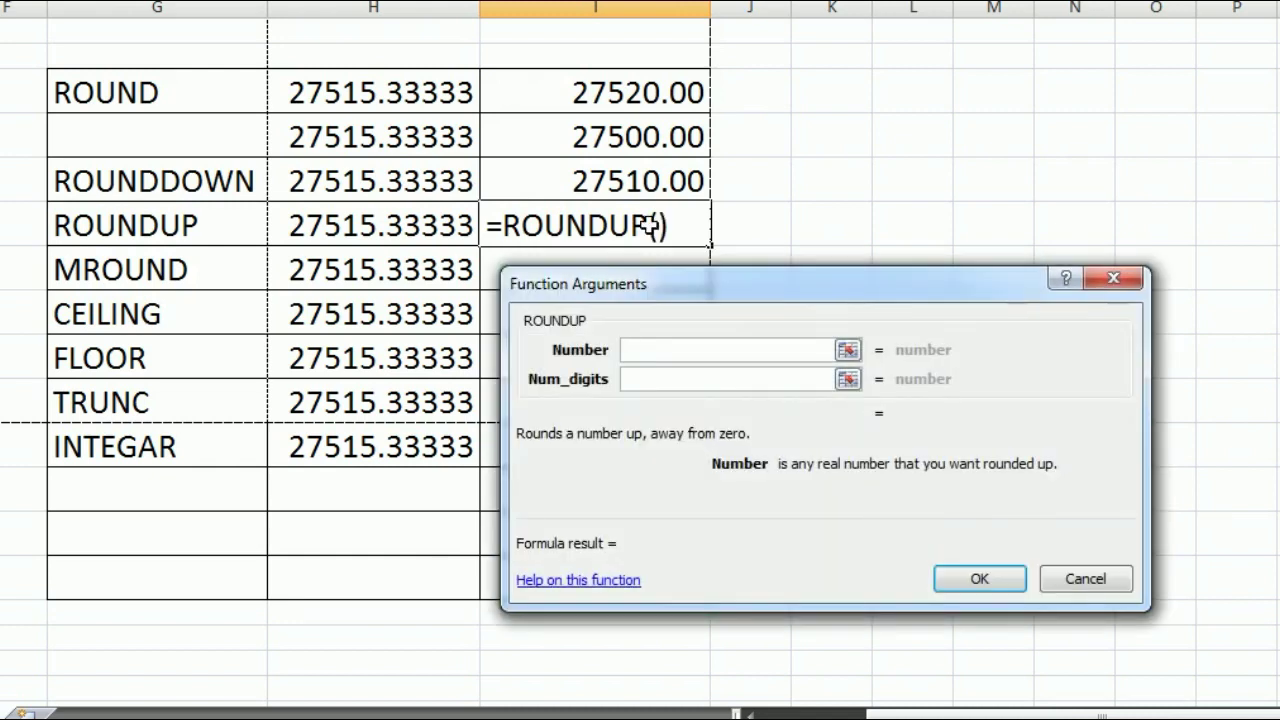
# Set ROUNDUP's Number to H12 and Num_digits to -2, previewing 27600.00.
pyautogui.moveTo(790, 300)
pyautogui.mouseDown()
pyautogui.moveTo(796, 243)
pyautogui.moveTo(829, 300)
pyautogui.mouseUp()
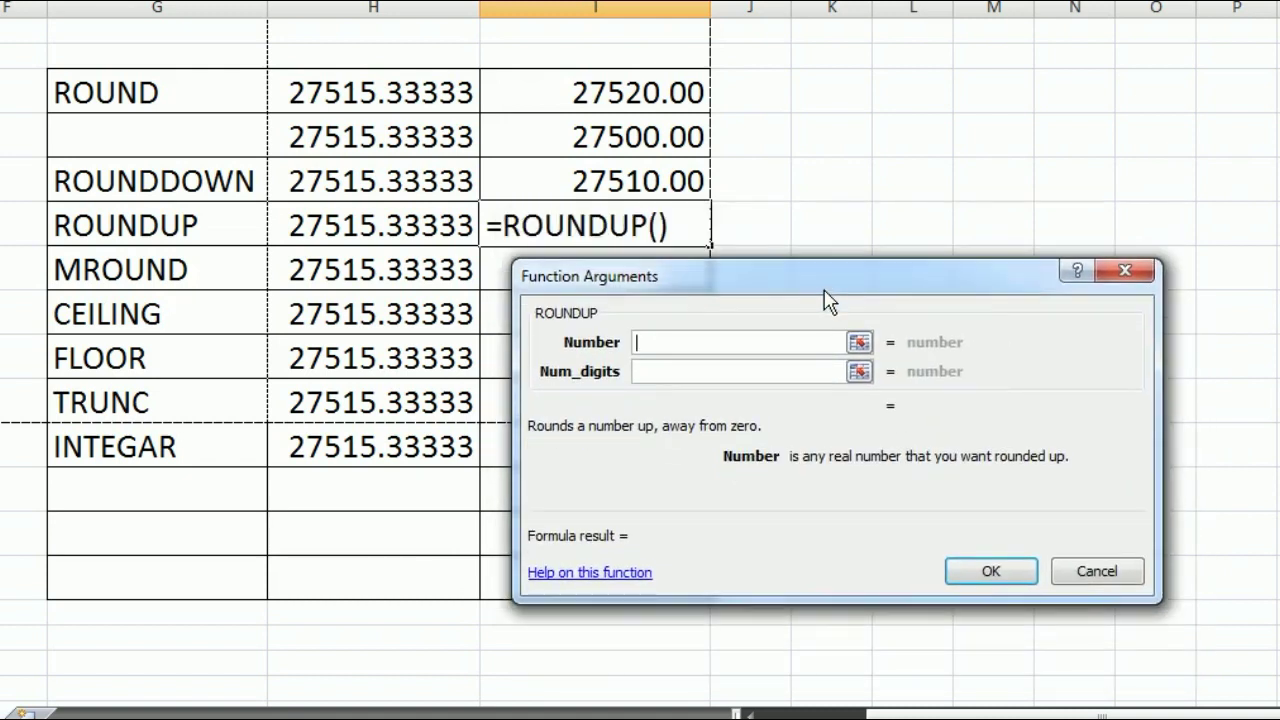
pyautogui.click(426, 232)
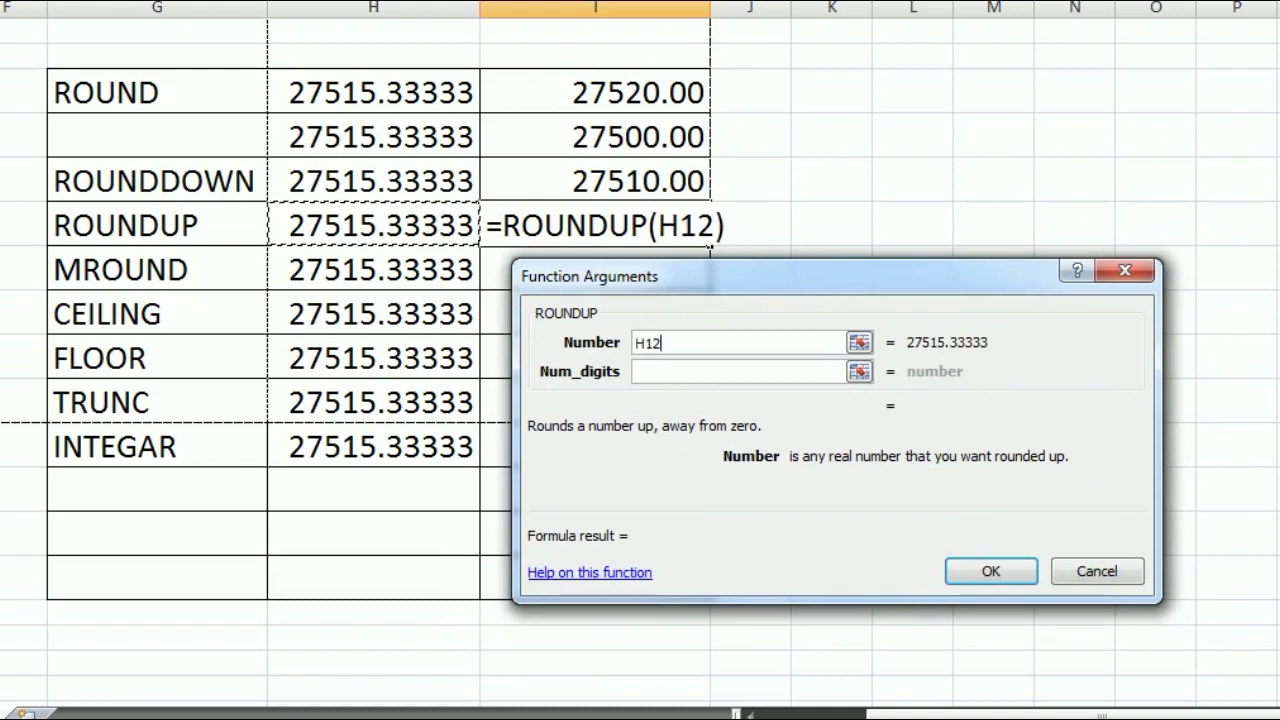
pyautogui.click(740, 371)
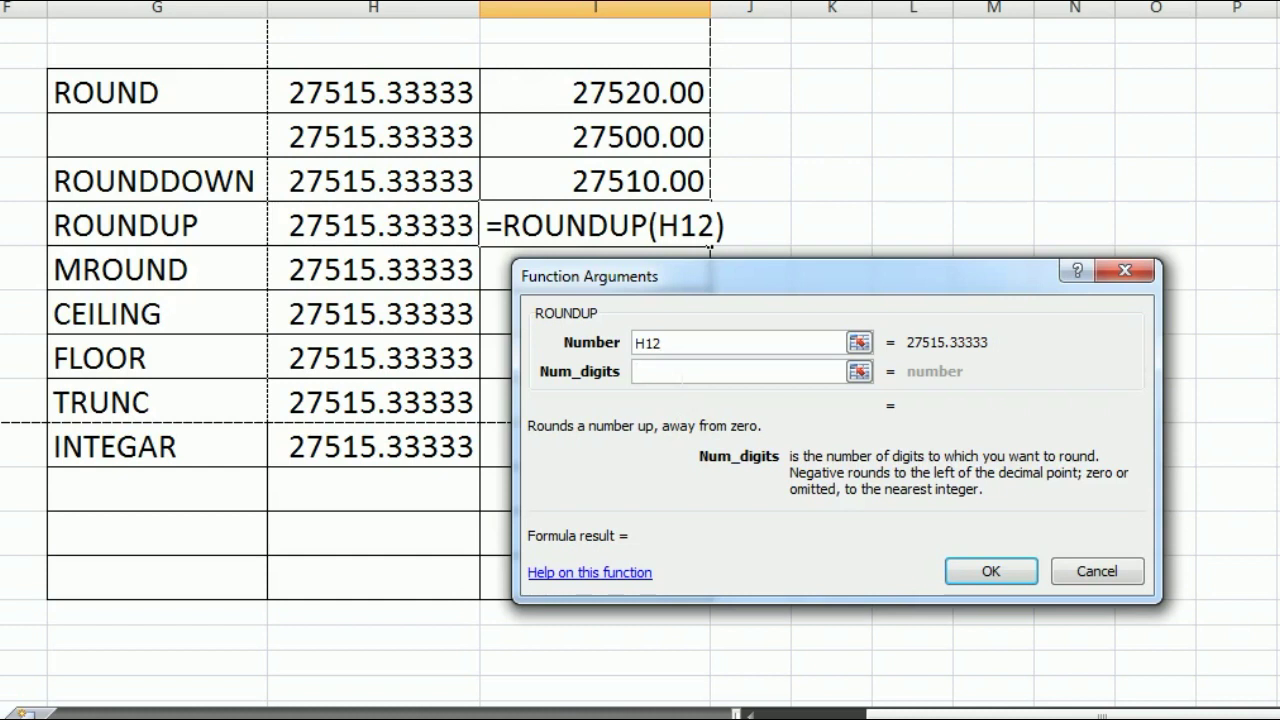
pyautogui.write('-1')
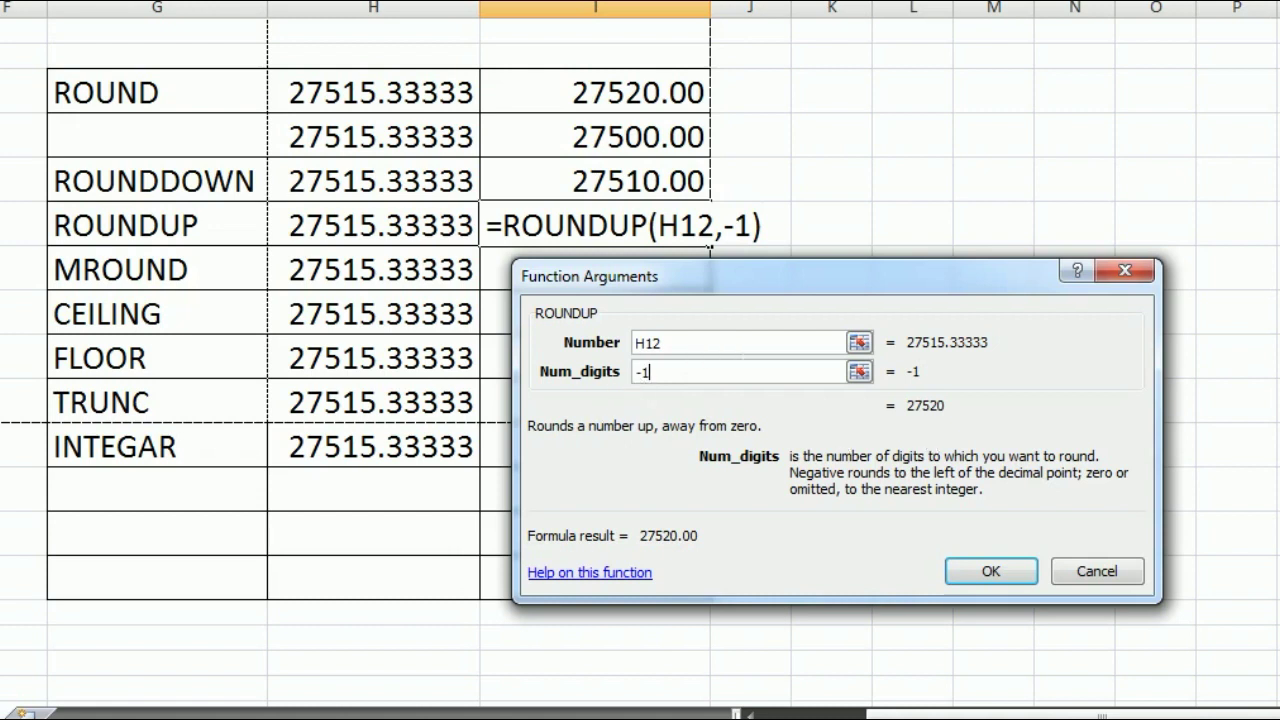
pyautogui.press('BackSpace')
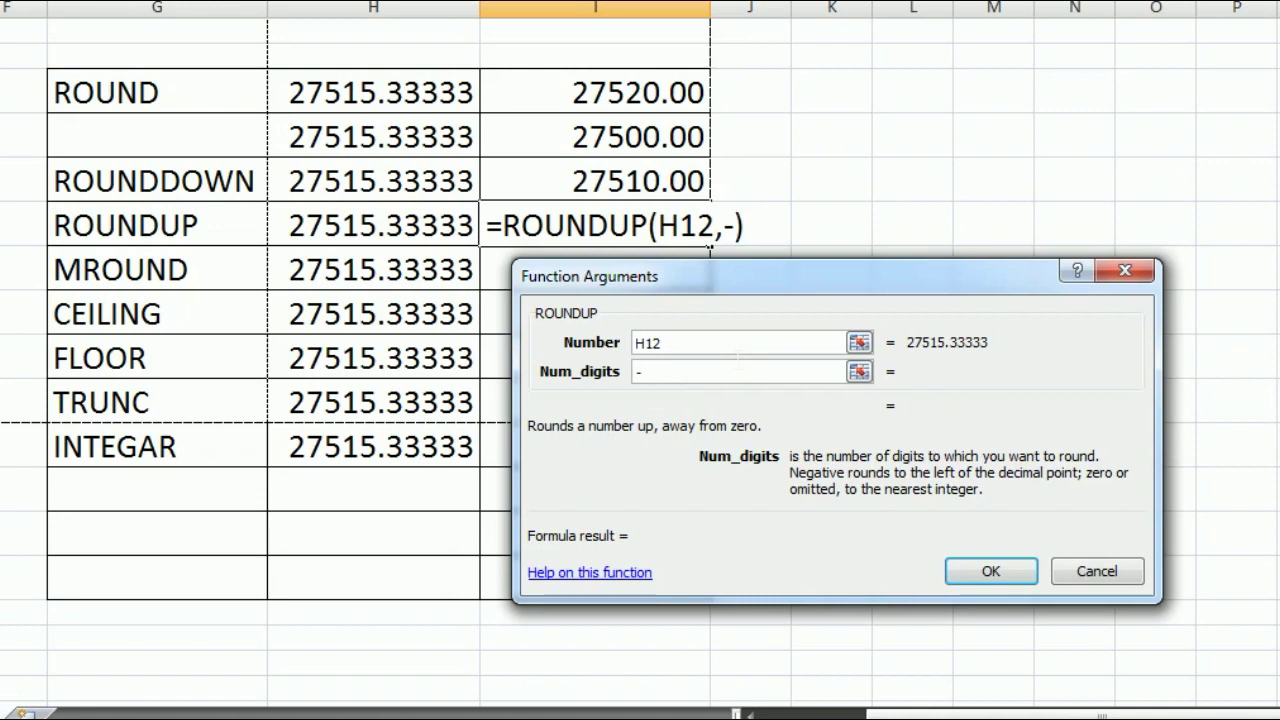
pyautogui.write('2')
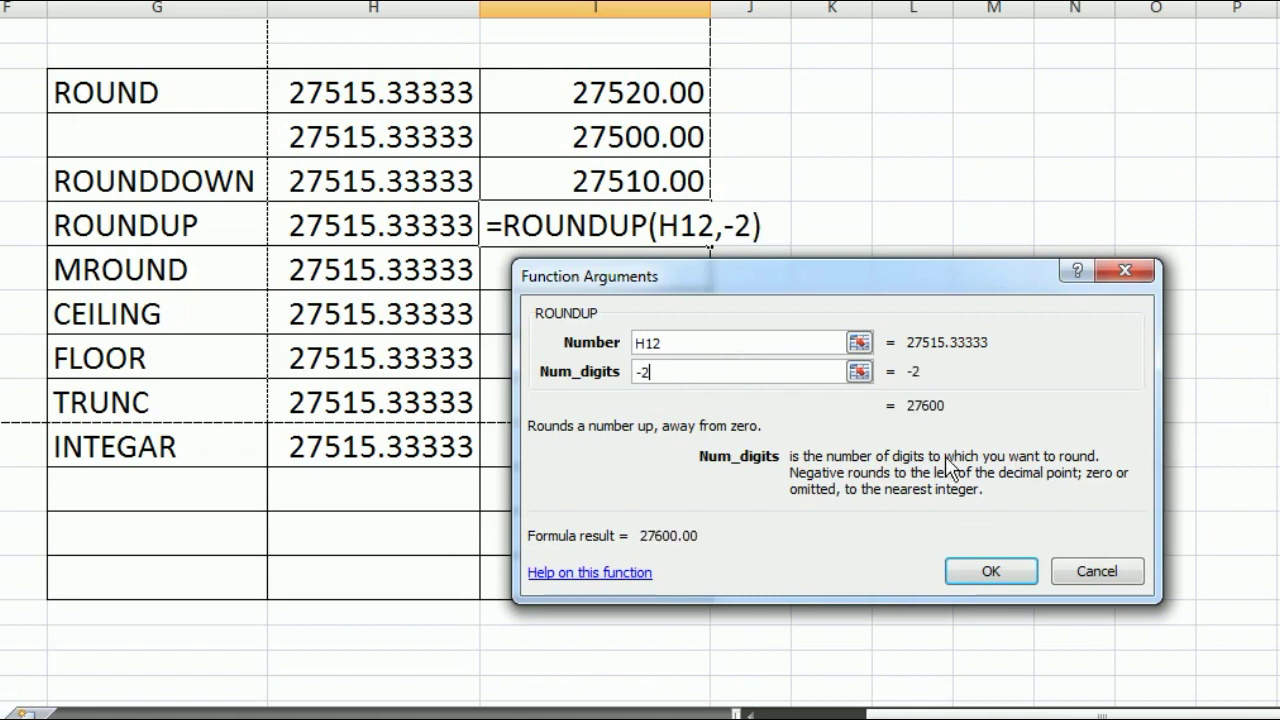
# Confirm the ROUNDUP result of 27600.00 and select the MROUND result cell I13.
pyautogui.click(1022, 584)
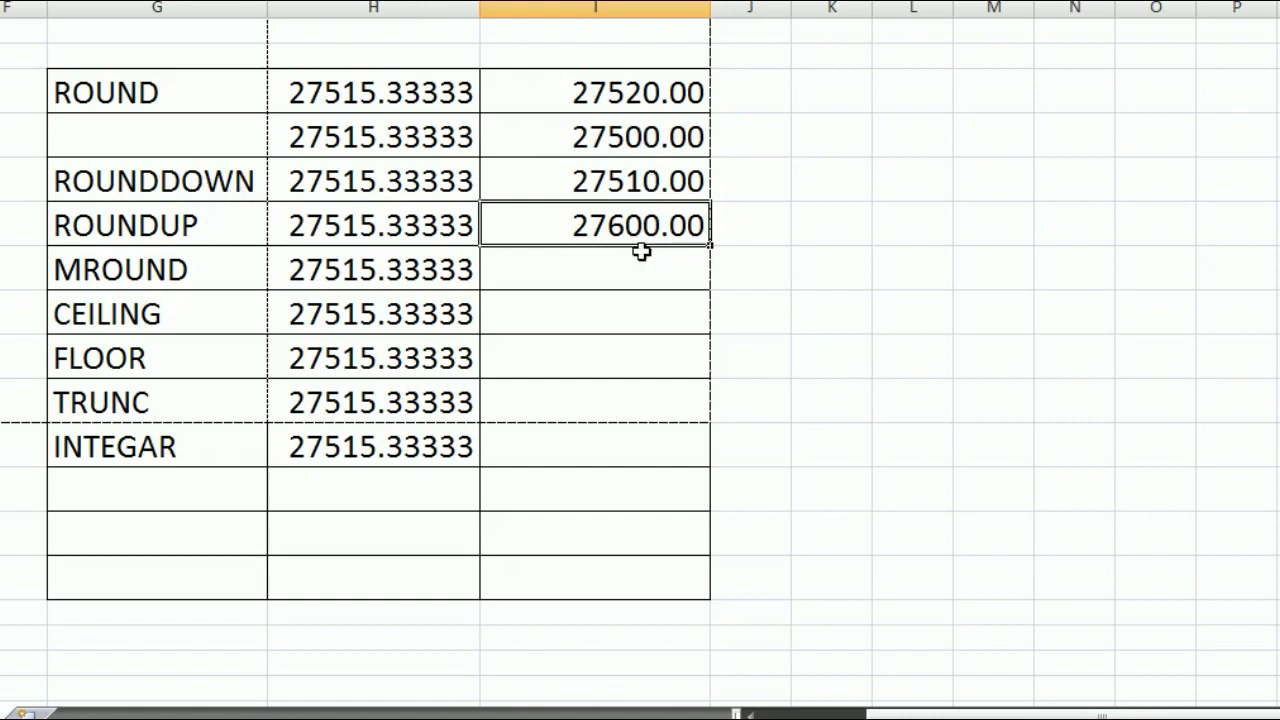
pyautogui.click(576, 280)
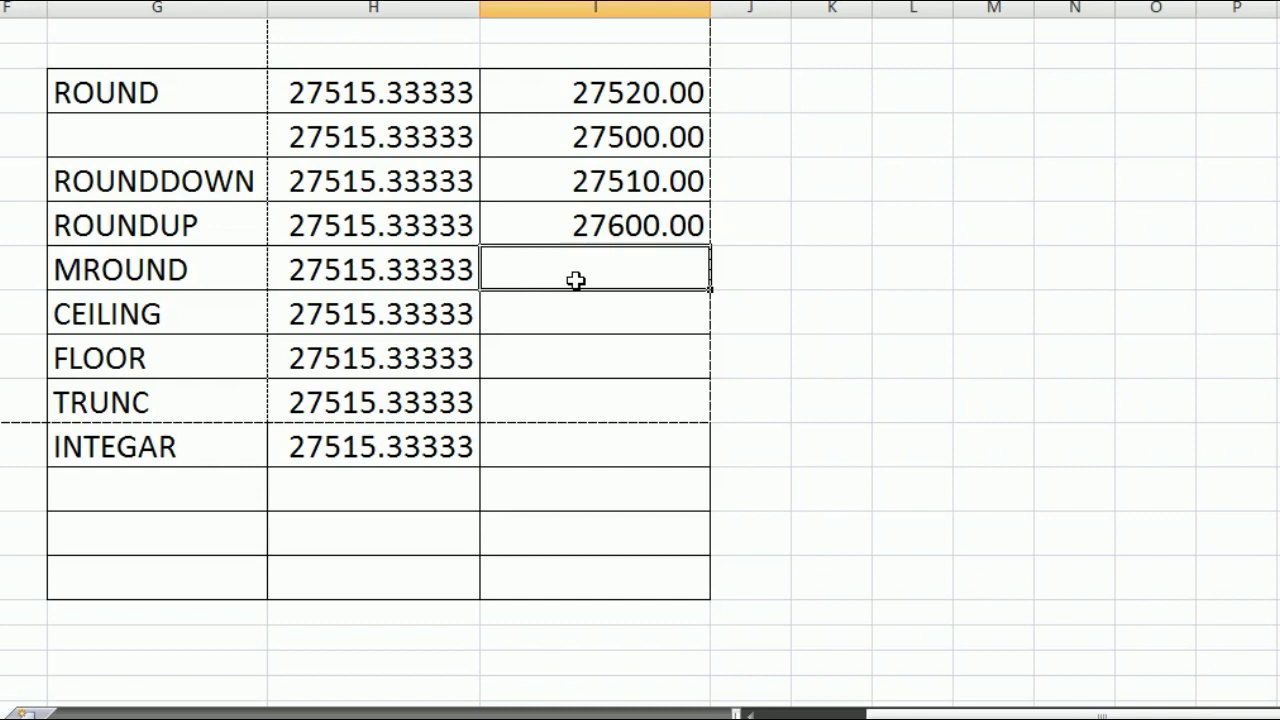
# Start an MROUND formula in I13 with H13 as the number to round.
pyautogui.write('=')
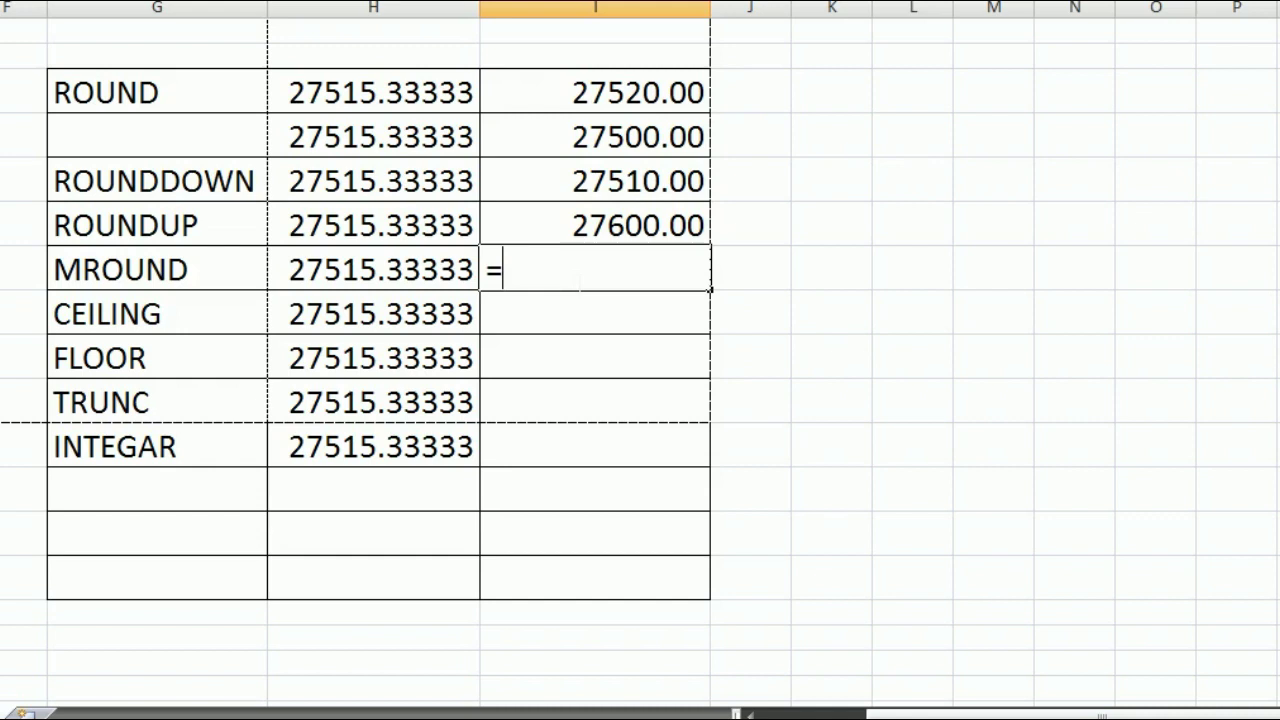
pyautogui.write('mr')
pyautogui.press('Tab')
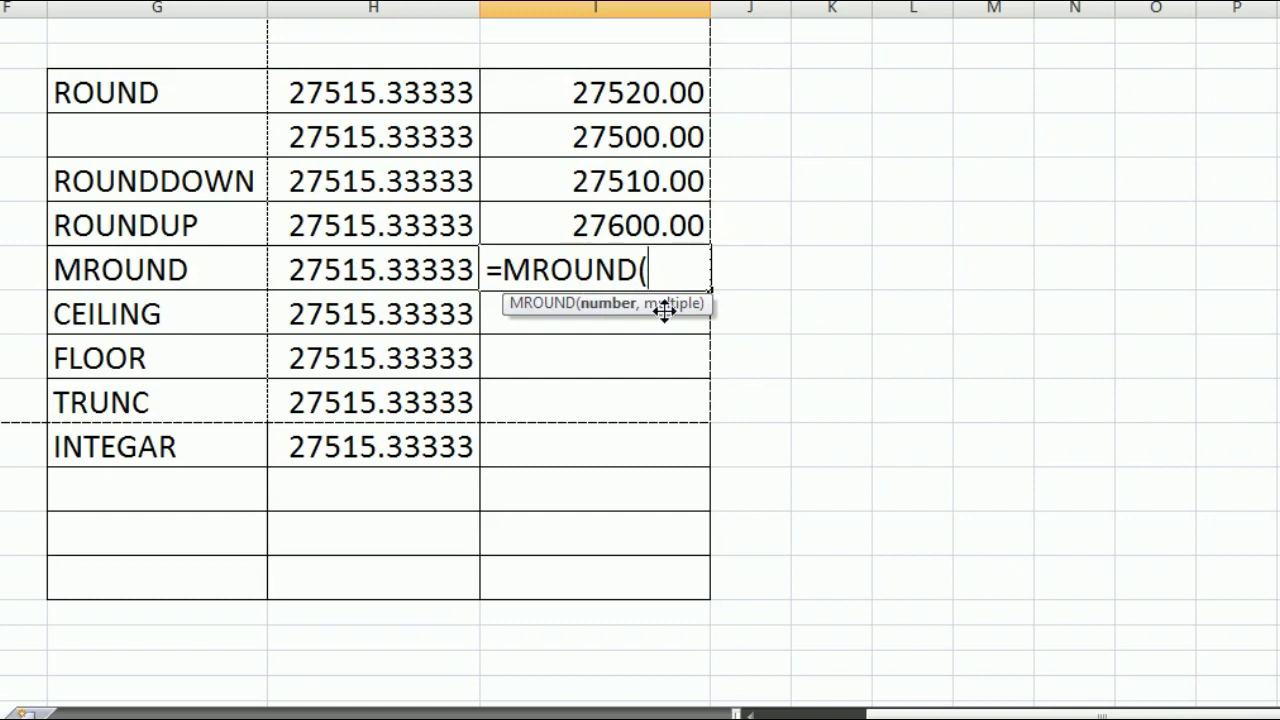
pyautogui.hotkey('ctrl', 'a')
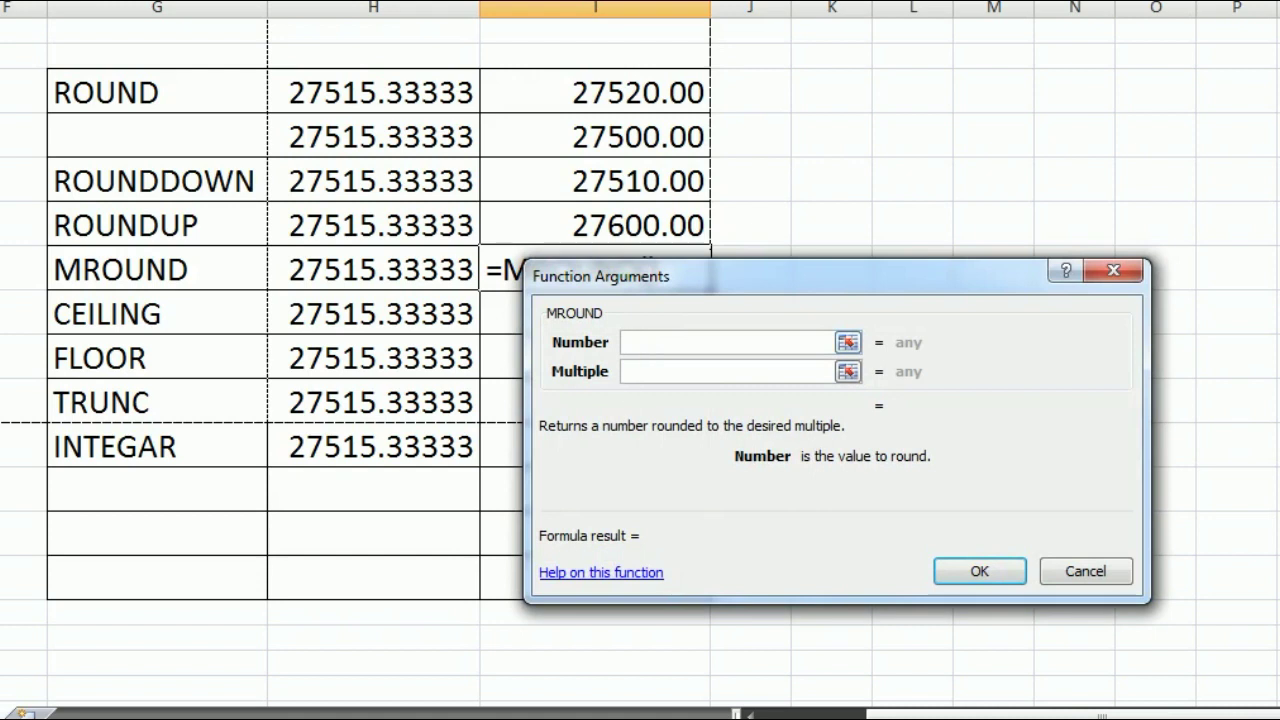
pyautogui.click(338, 283)
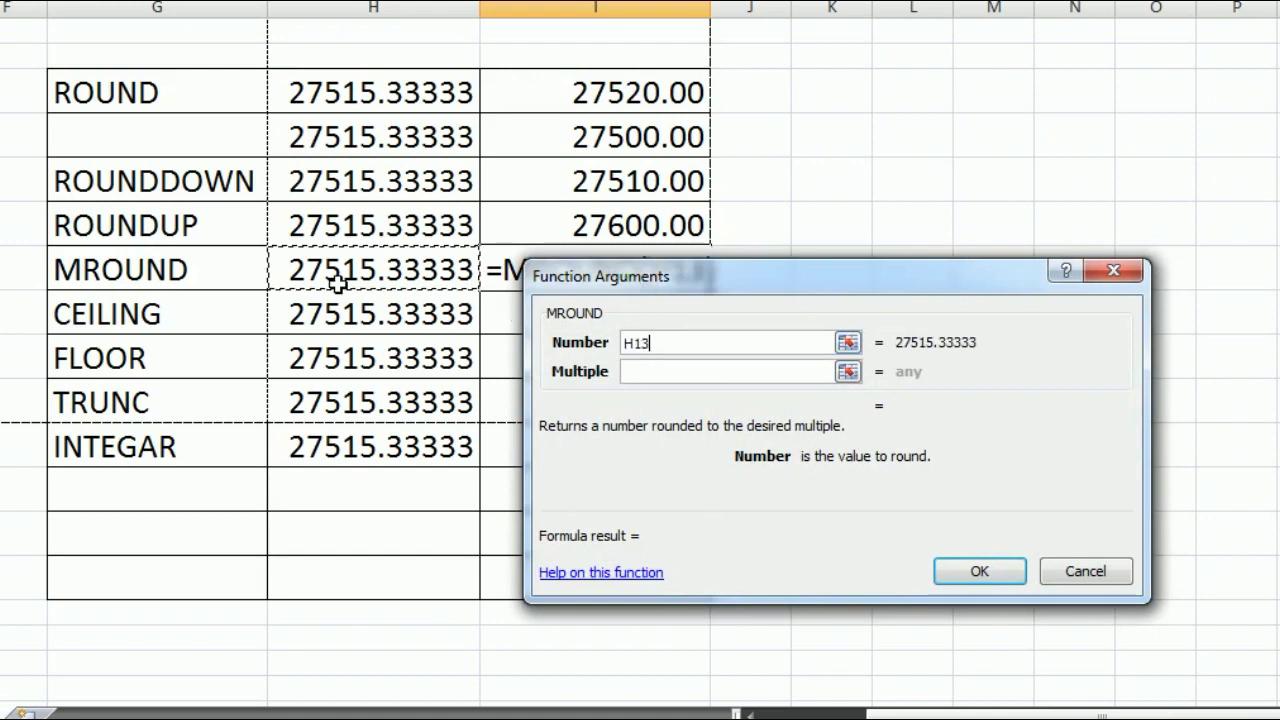
# Try MROUND multiples 2 through 7, settling on 8 for a 27512.00 preview.
pyautogui.press('Tab')
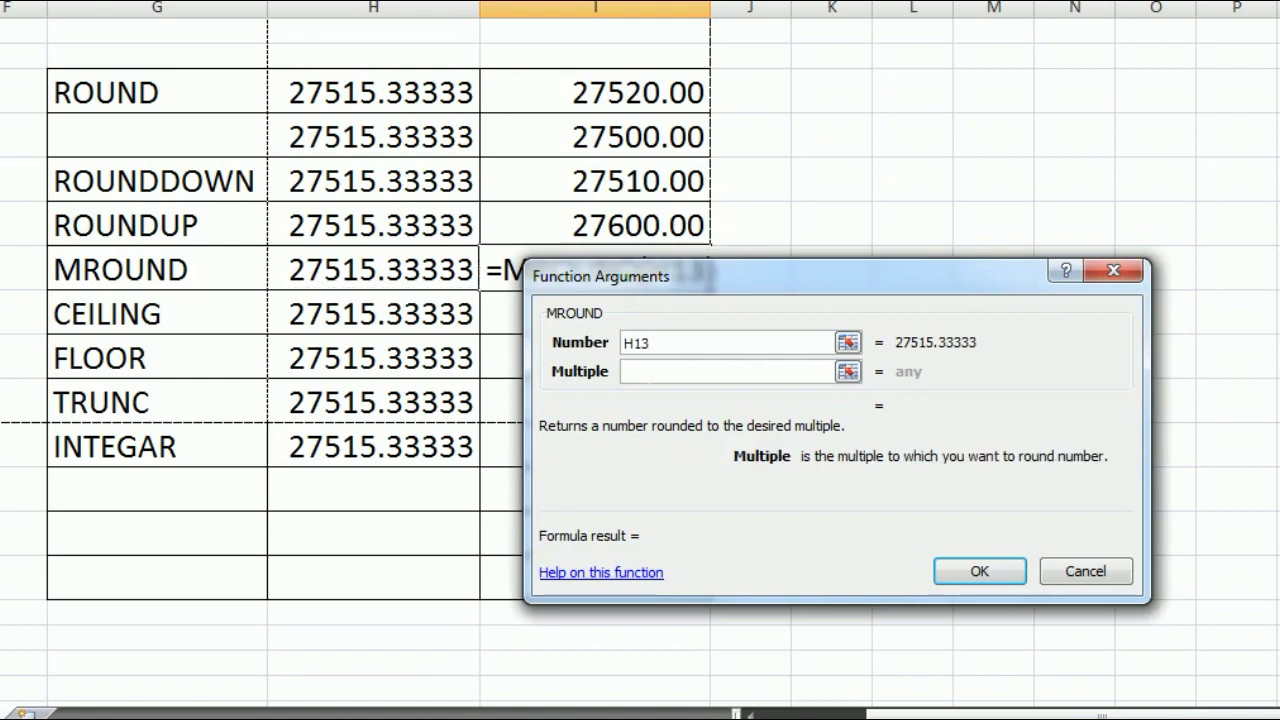
pyautogui.write('2')
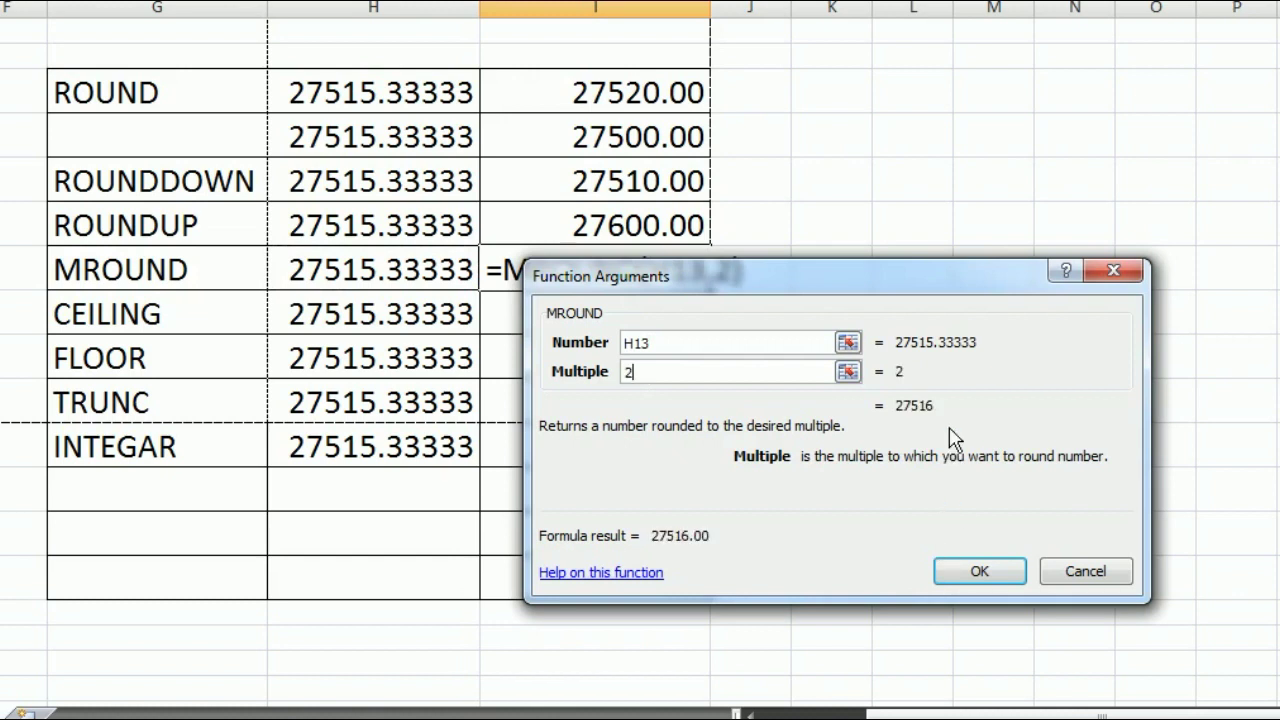
pyautogui.press('BackSpace')
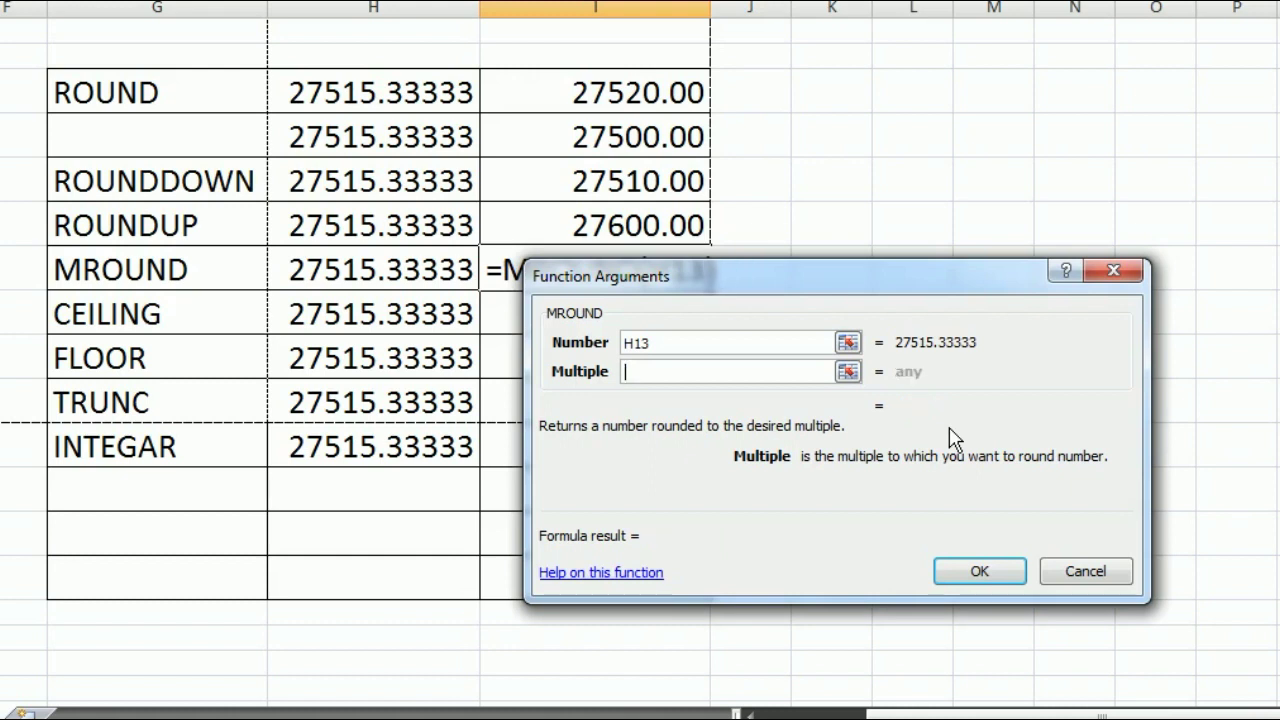
pyautogui.write('1')
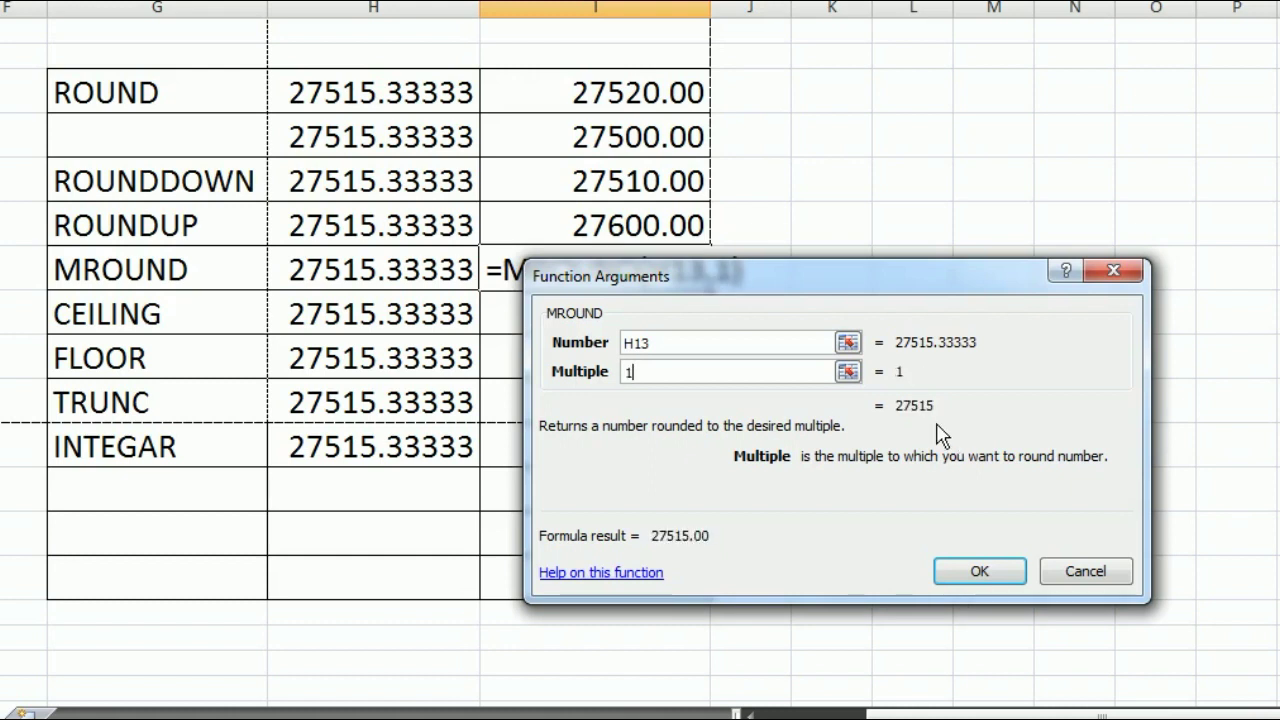
pyautogui.press('BackSpace')
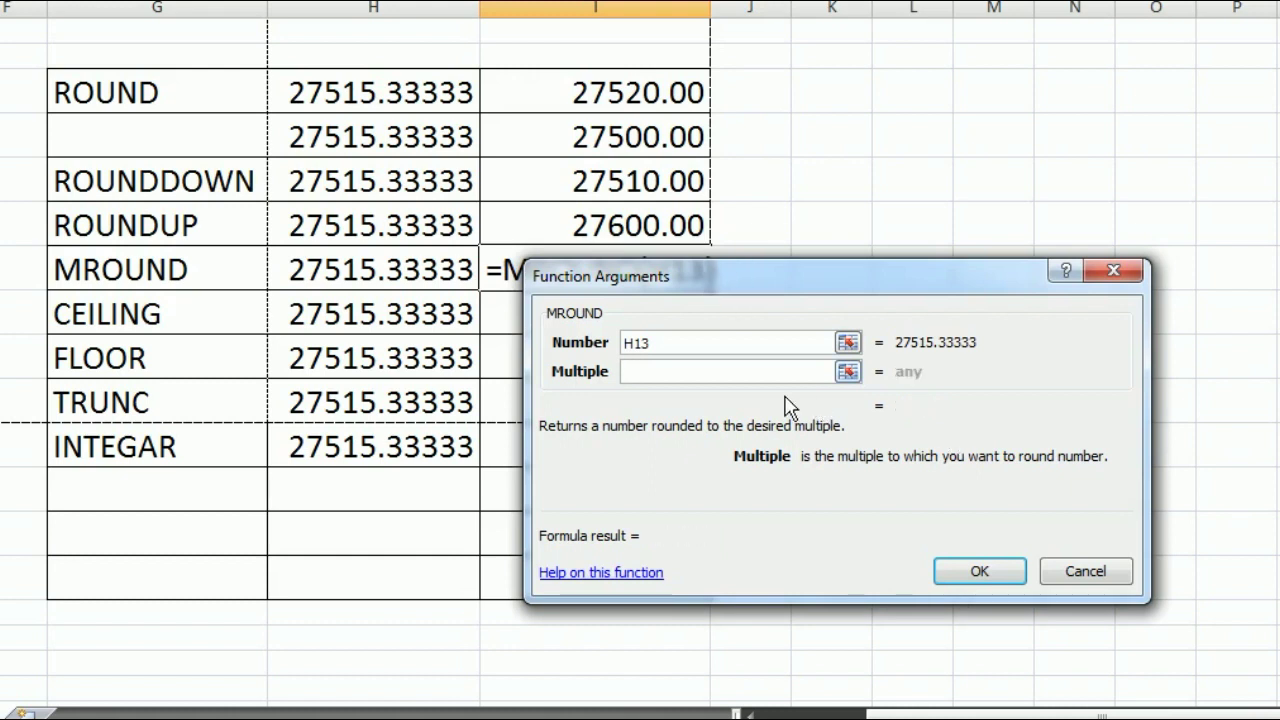
pyautogui.write('3')
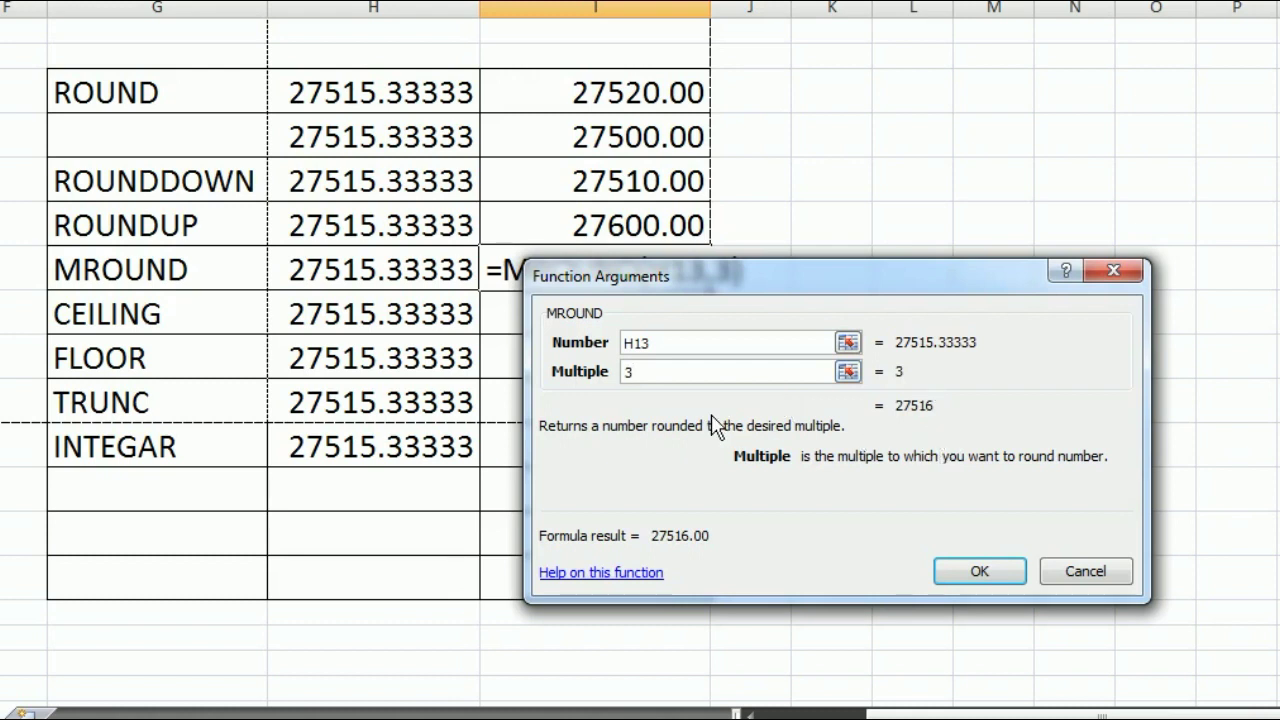
pyautogui.press('BackSpace')
pyautogui.write('4')
pyautogui.press('BackSpace')
pyautogui.write('5')
pyautogui.press('BackSpace')
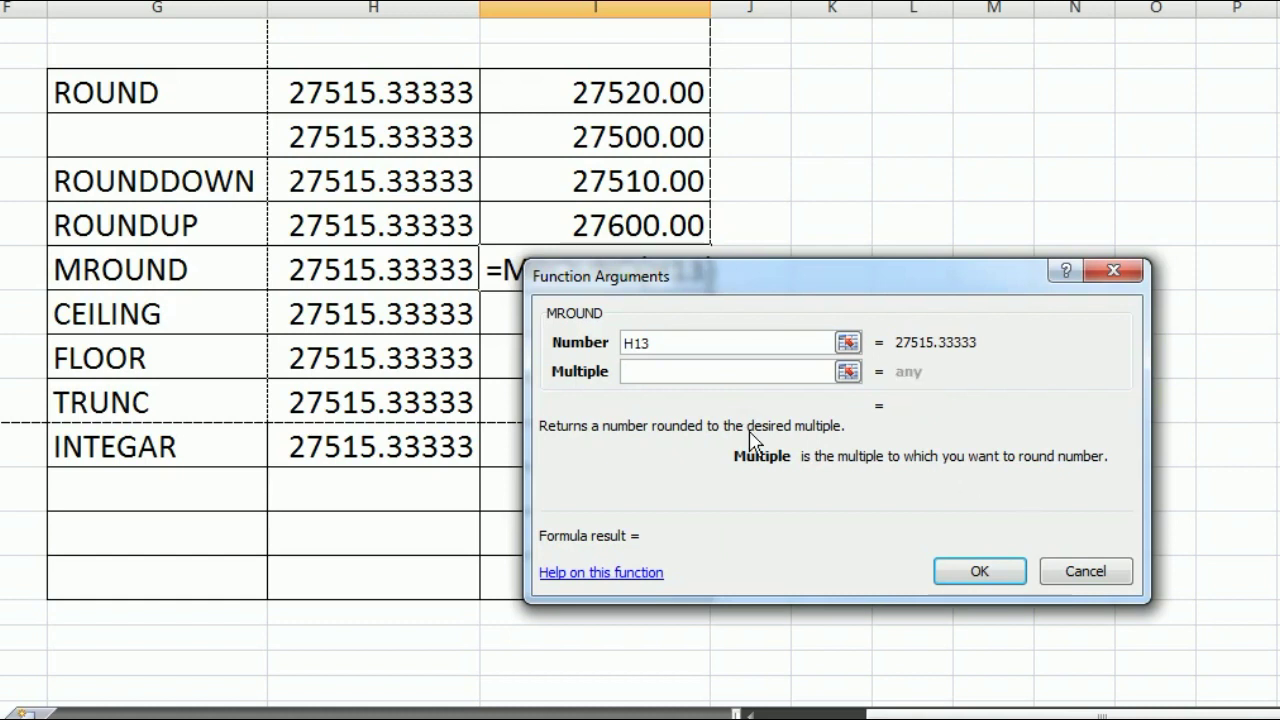
pyautogui.write('6')
pyautogui.press('BackSpace')
pyautogui.write('7')
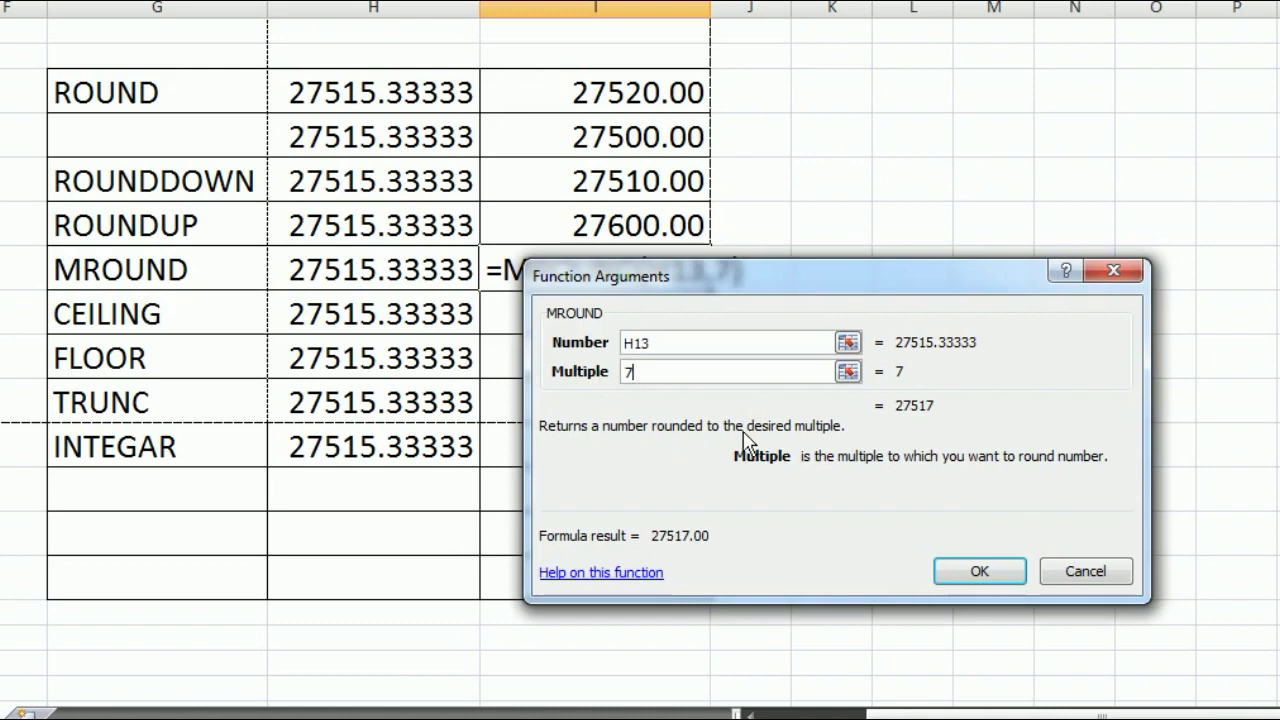
pyautogui.press('BackSpace')
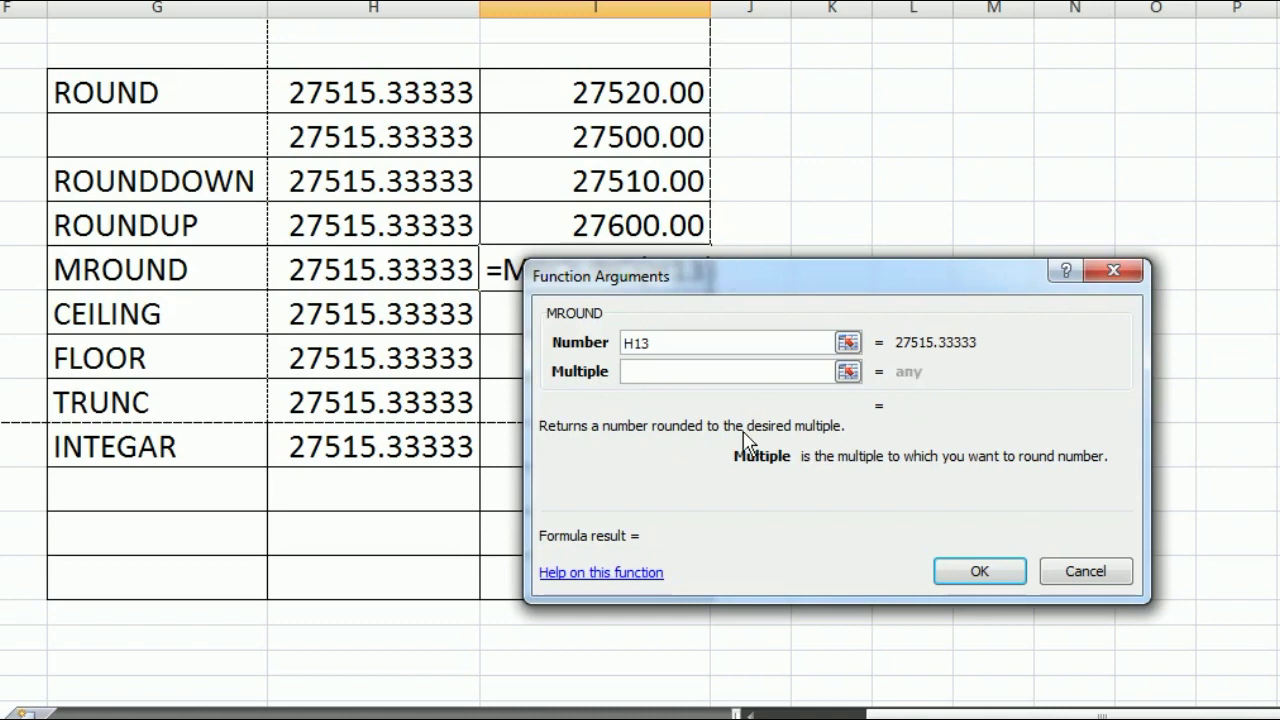
pyautogui.write('8')
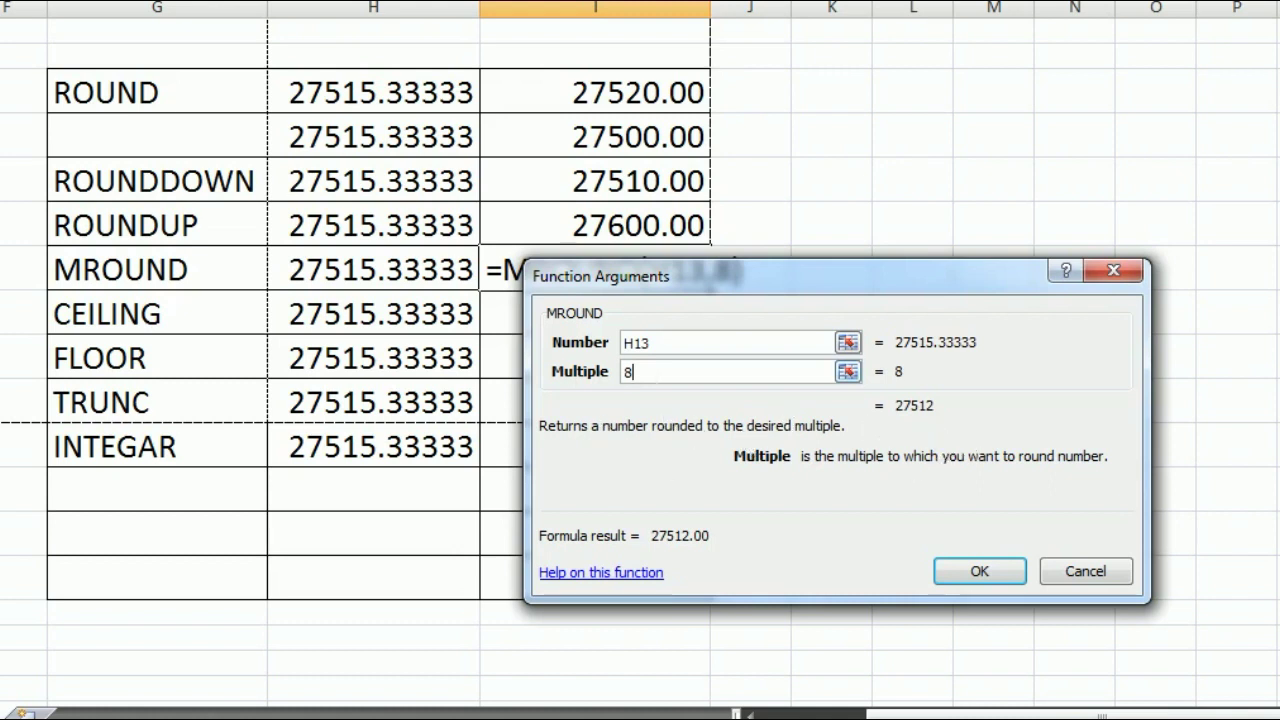
# Confirm MROUND at 27512.00 and begin a formula in CEILING's result cell I14.
pyautogui.click(988, 573)
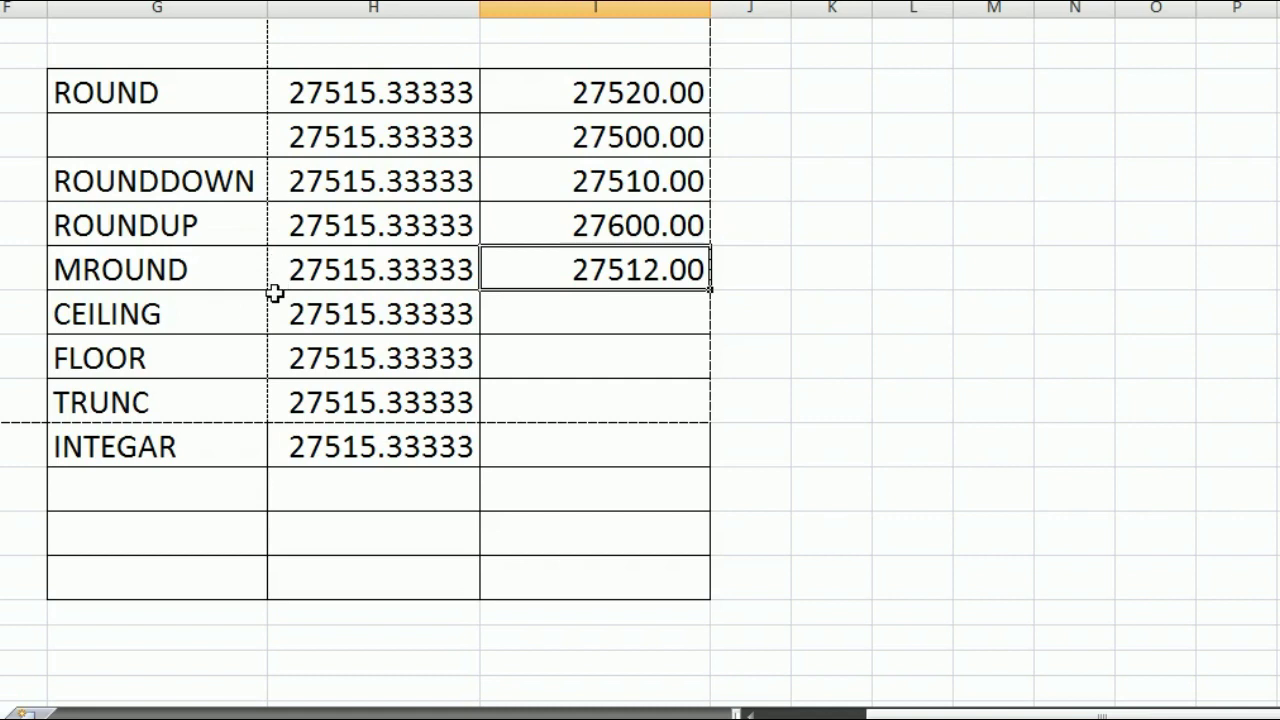
pyautogui.click(541, 331)
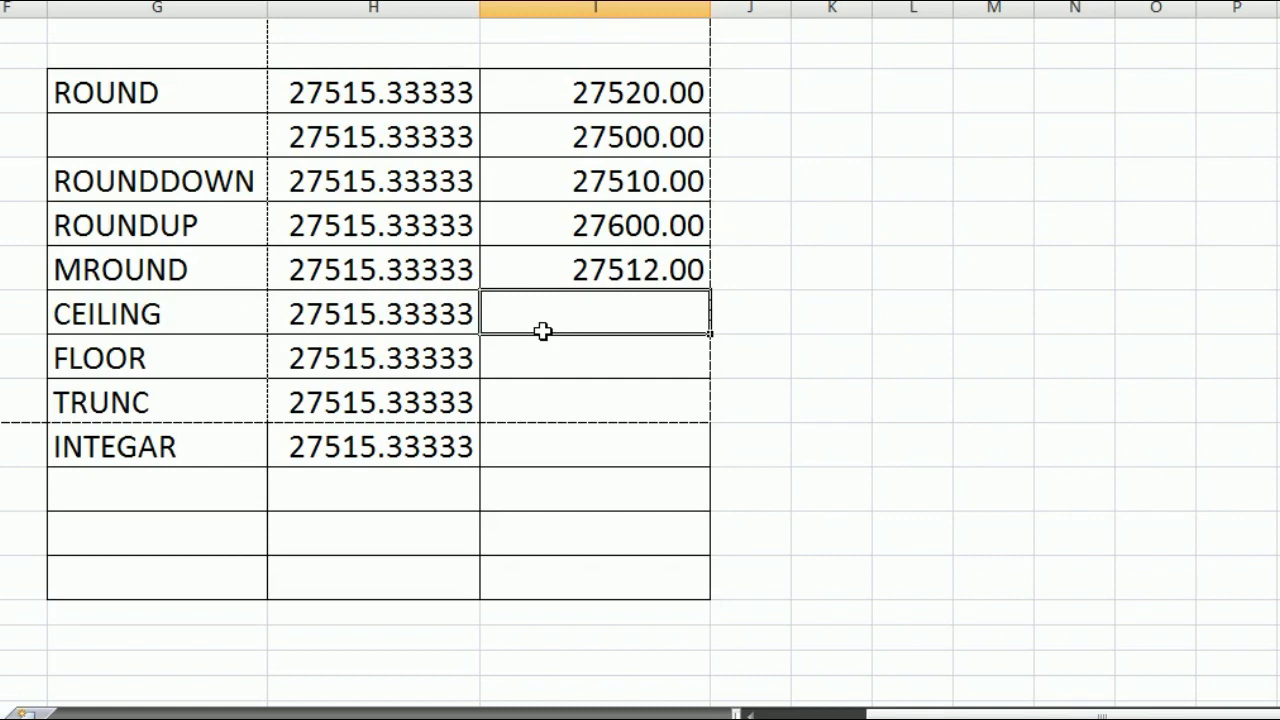
pyautogui.write('=')
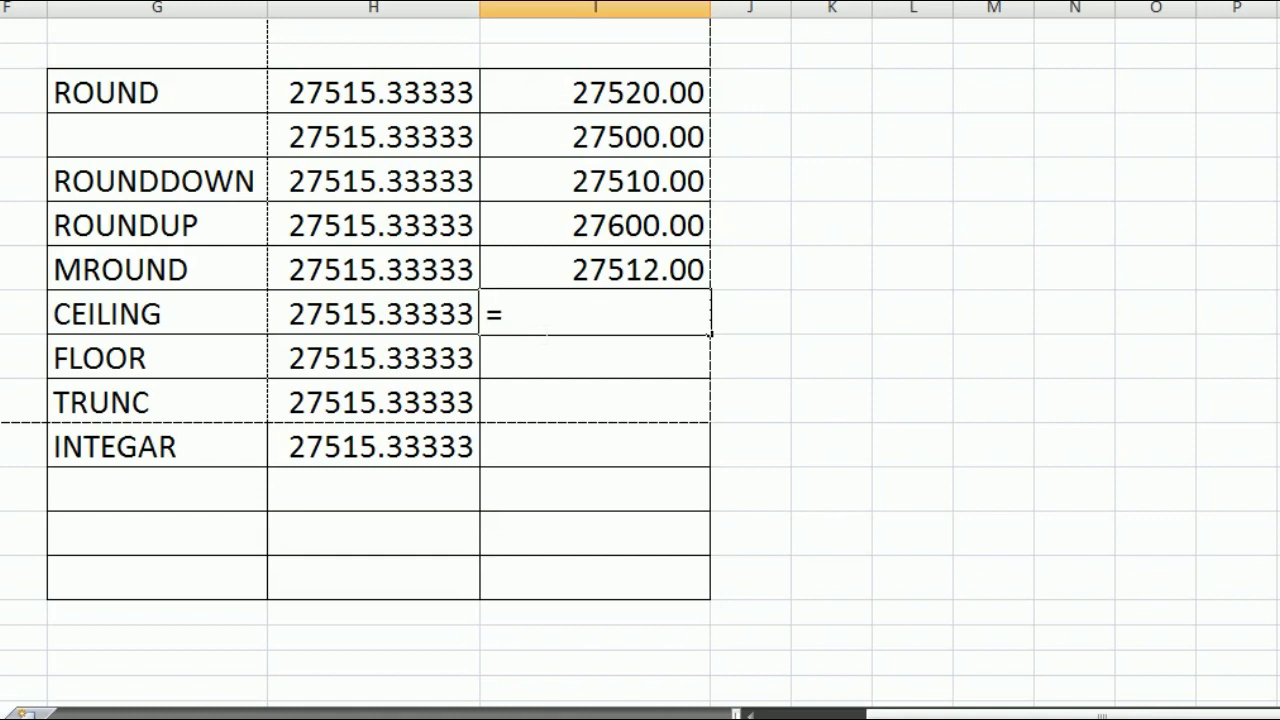
# Start a CEILING formula beside the CEILING label, using H14 (27515.33333) as its number.
pyautogui.write('ce')
pyautogui.press('Tab')
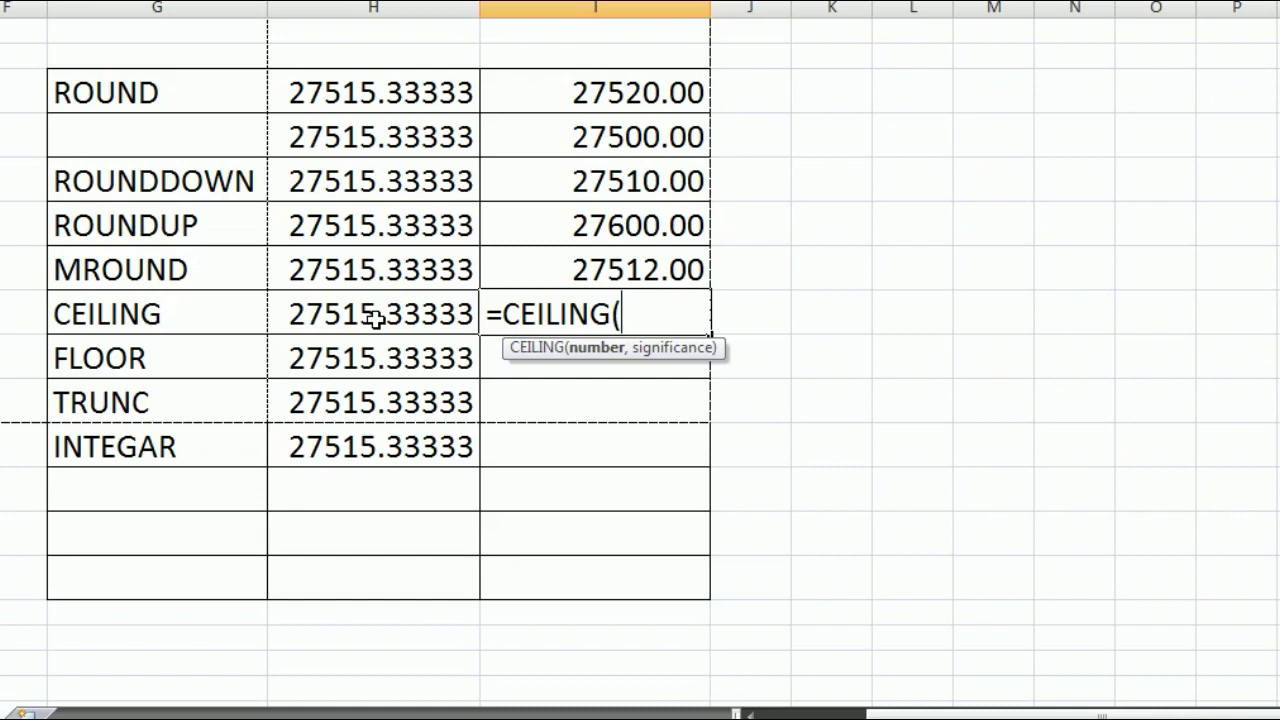
pyautogui.hotkey('ctrl', 'a')
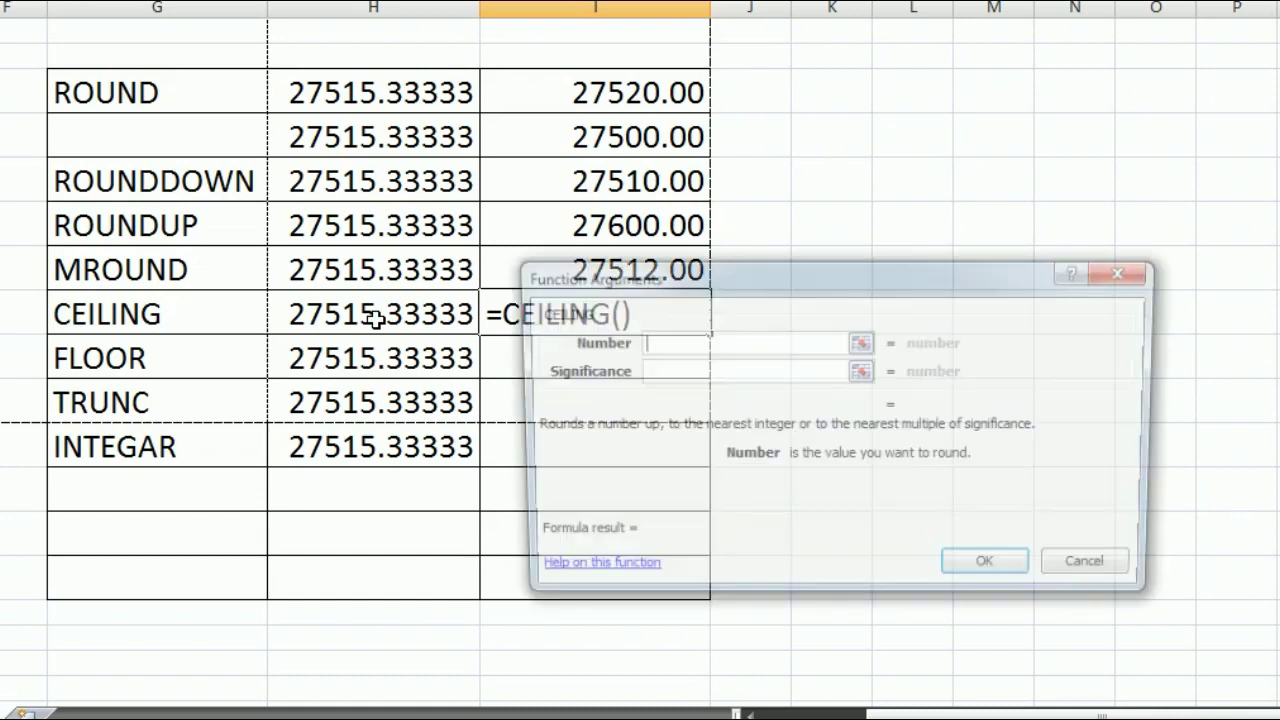
pyautogui.click(425, 318)
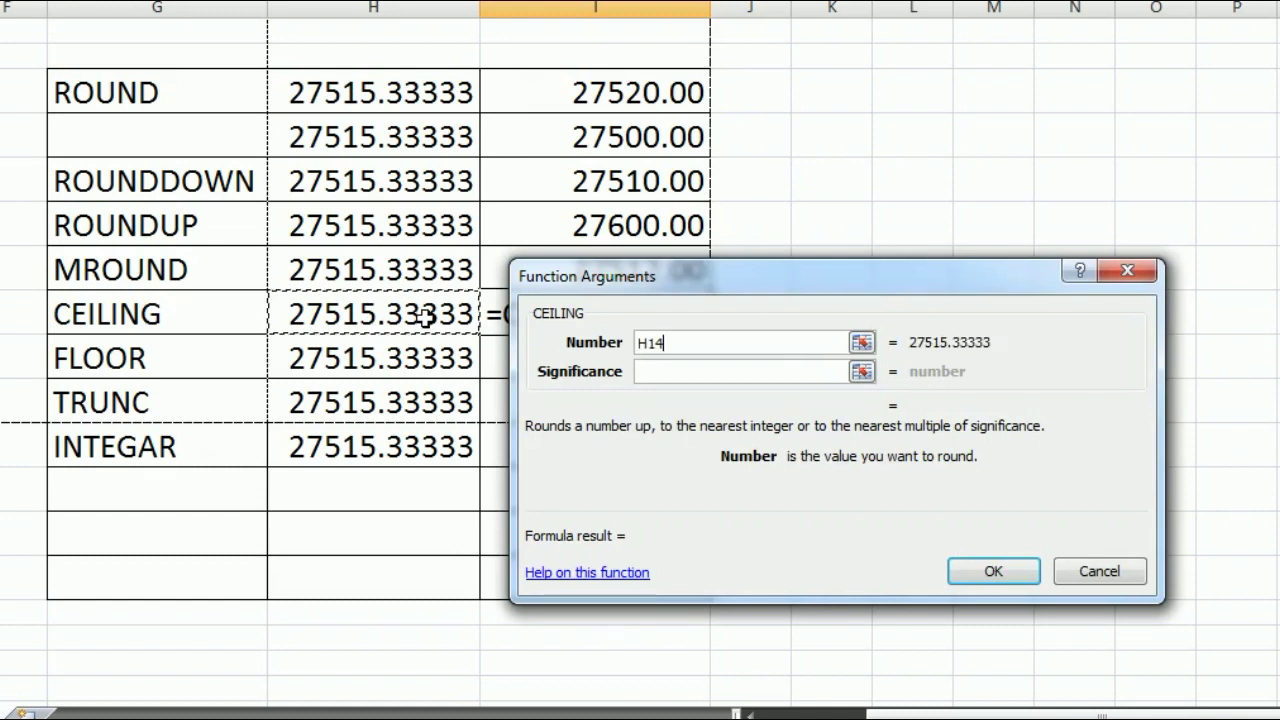
# Try CEILING significances 2, 6 and 10, then settle on 8 to show 27520.00.
pyautogui.click(645, 372)
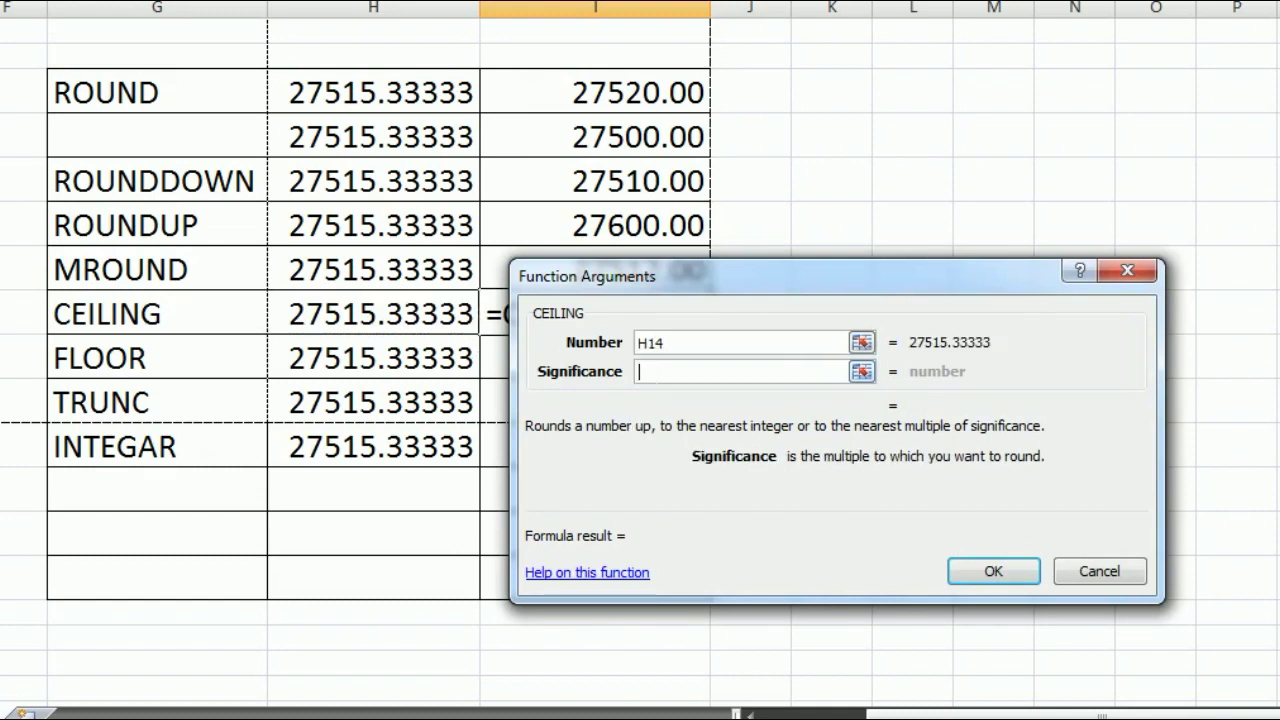
pyautogui.write('2')
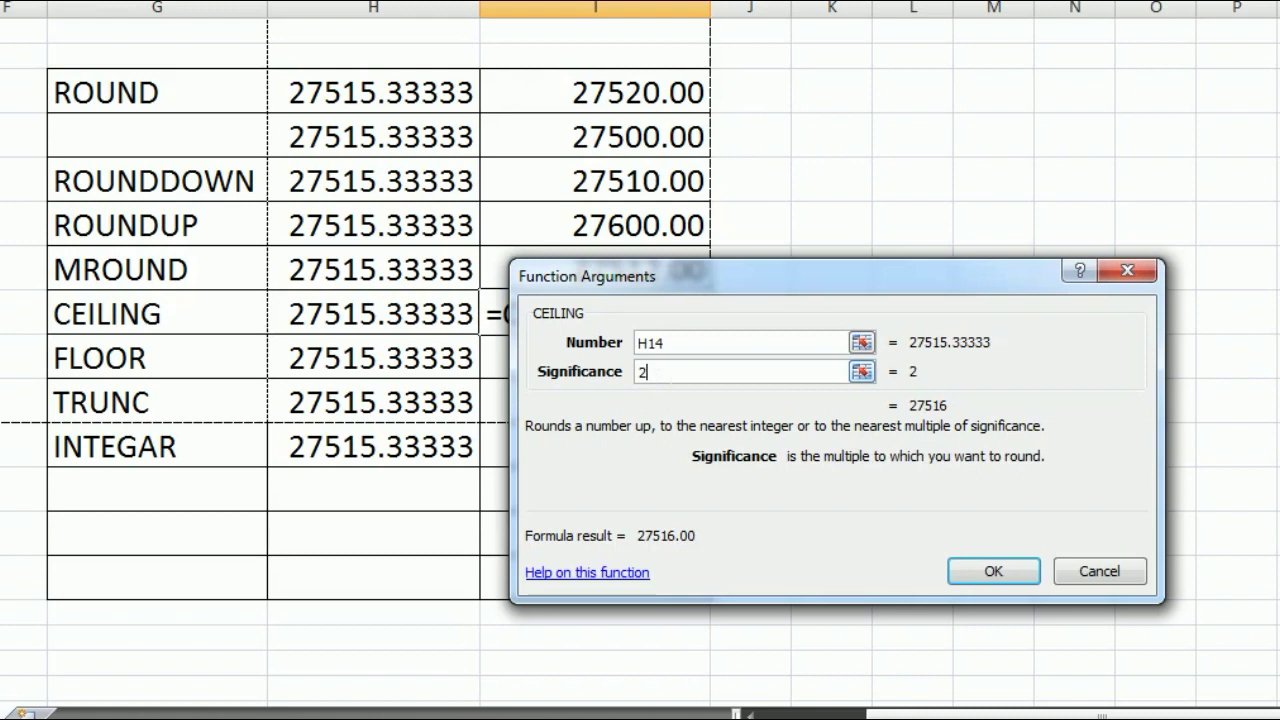
pyautogui.press('BackSpace')
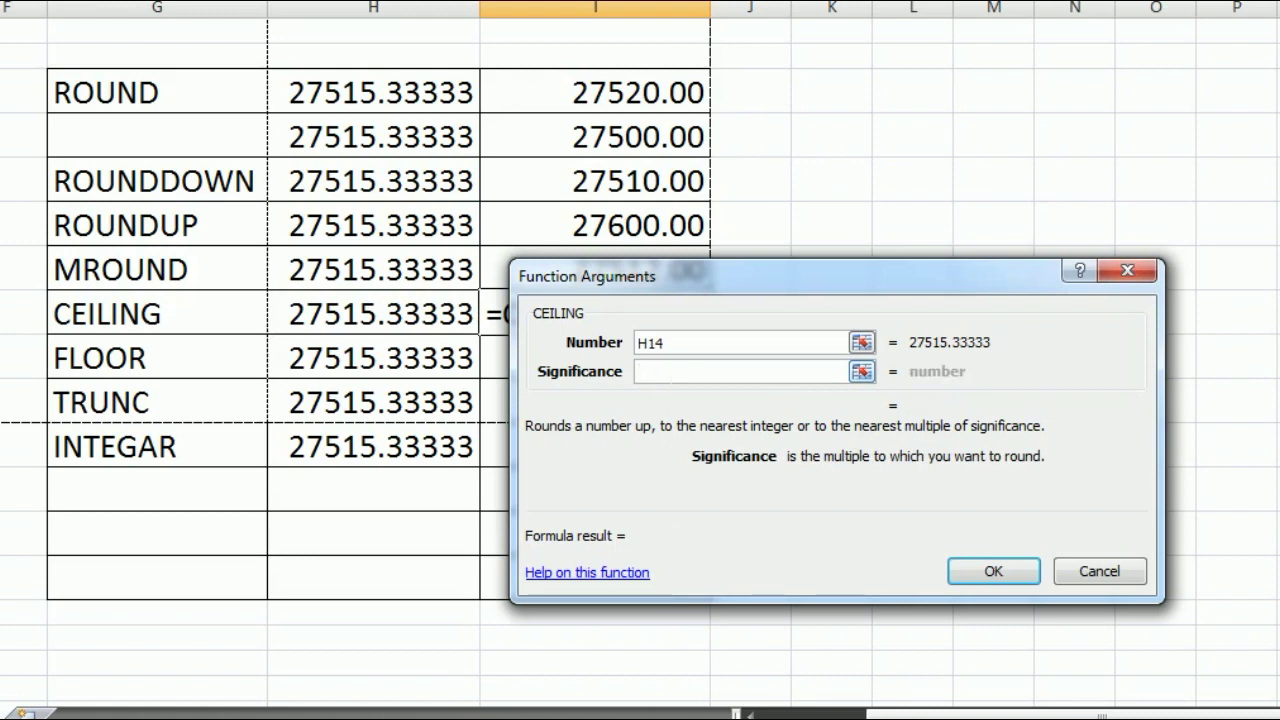
pyautogui.write('6')
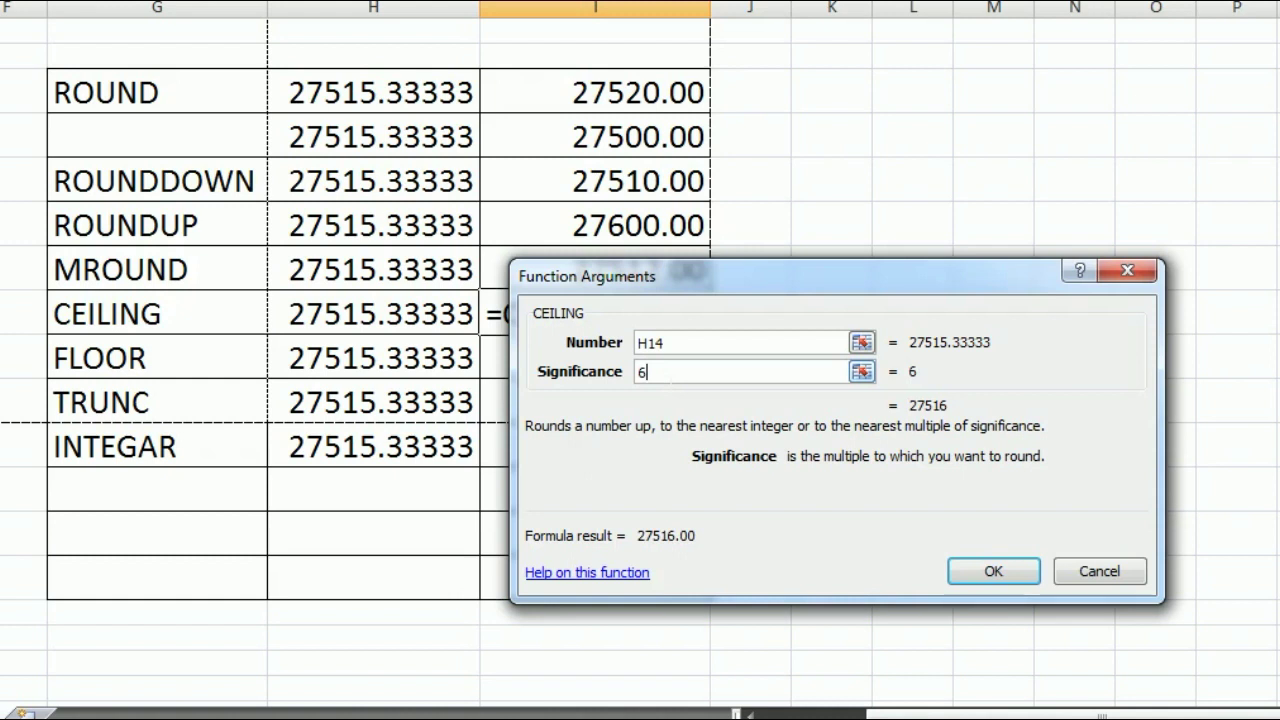
pyautogui.press('BackSpace')
pyautogui.write('10')
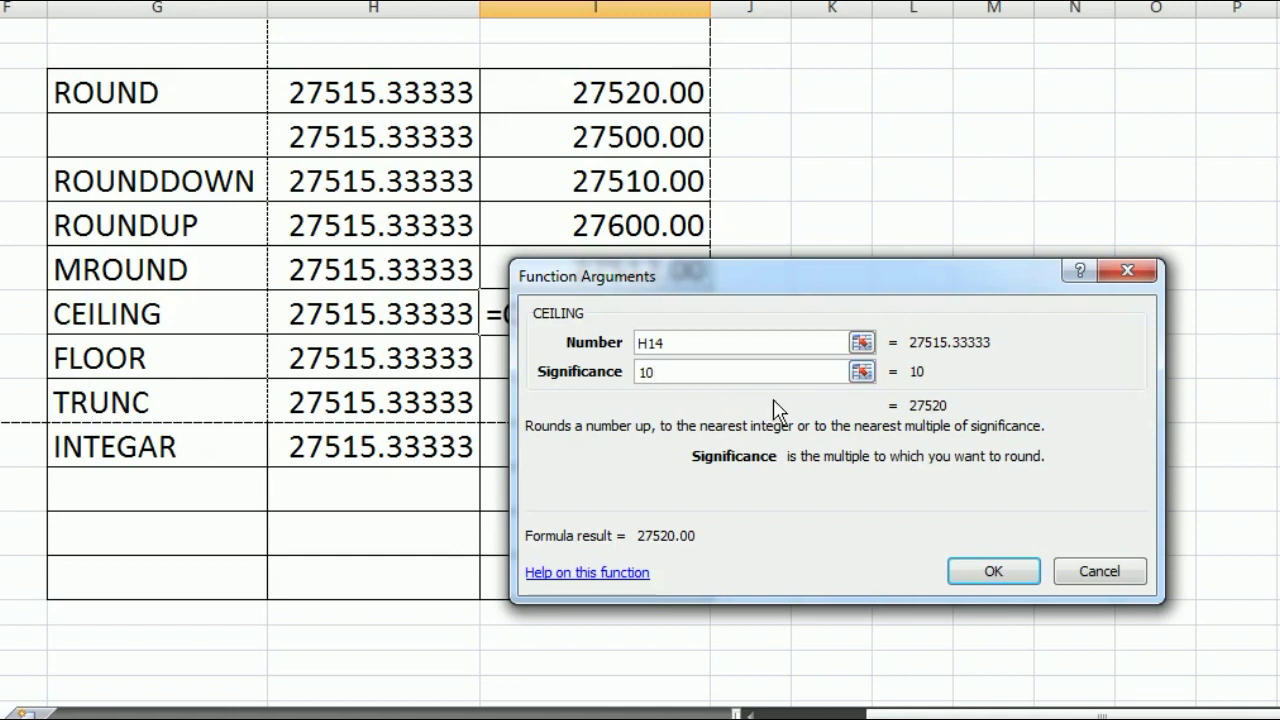
pyautogui.press('BackSpace')
pyautogui.press('BackSpace')
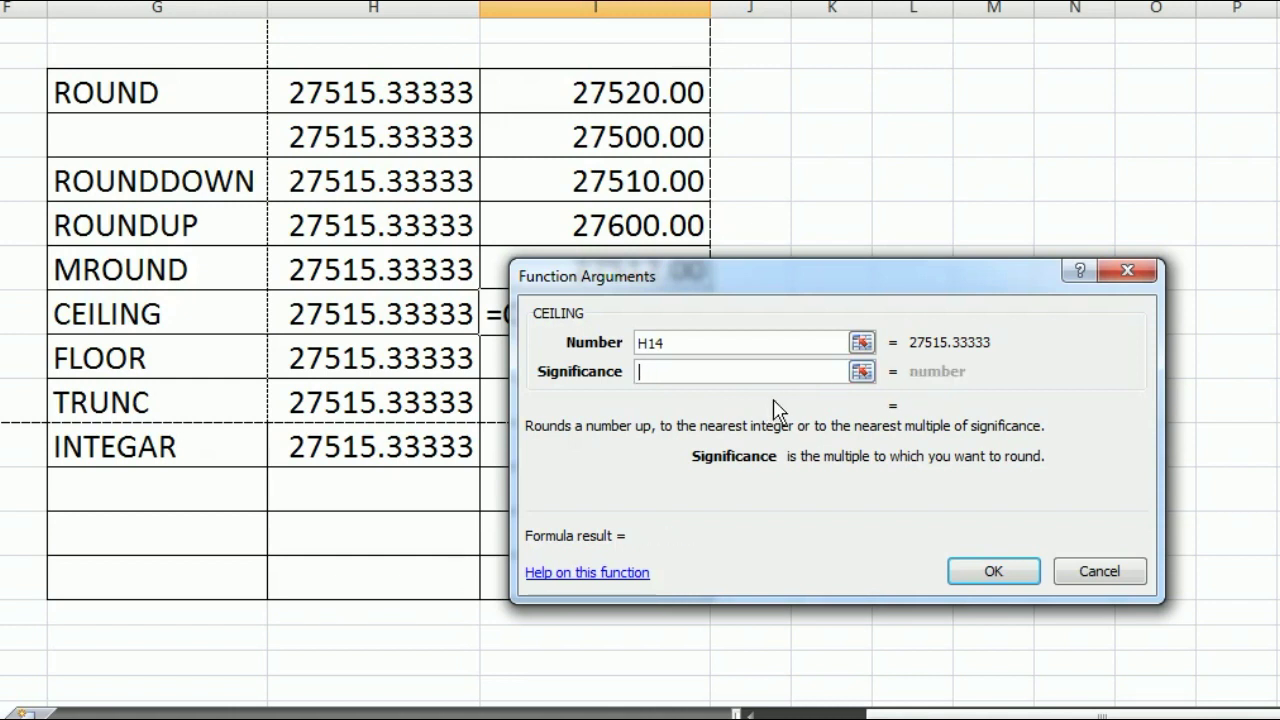
pyautogui.write('8')
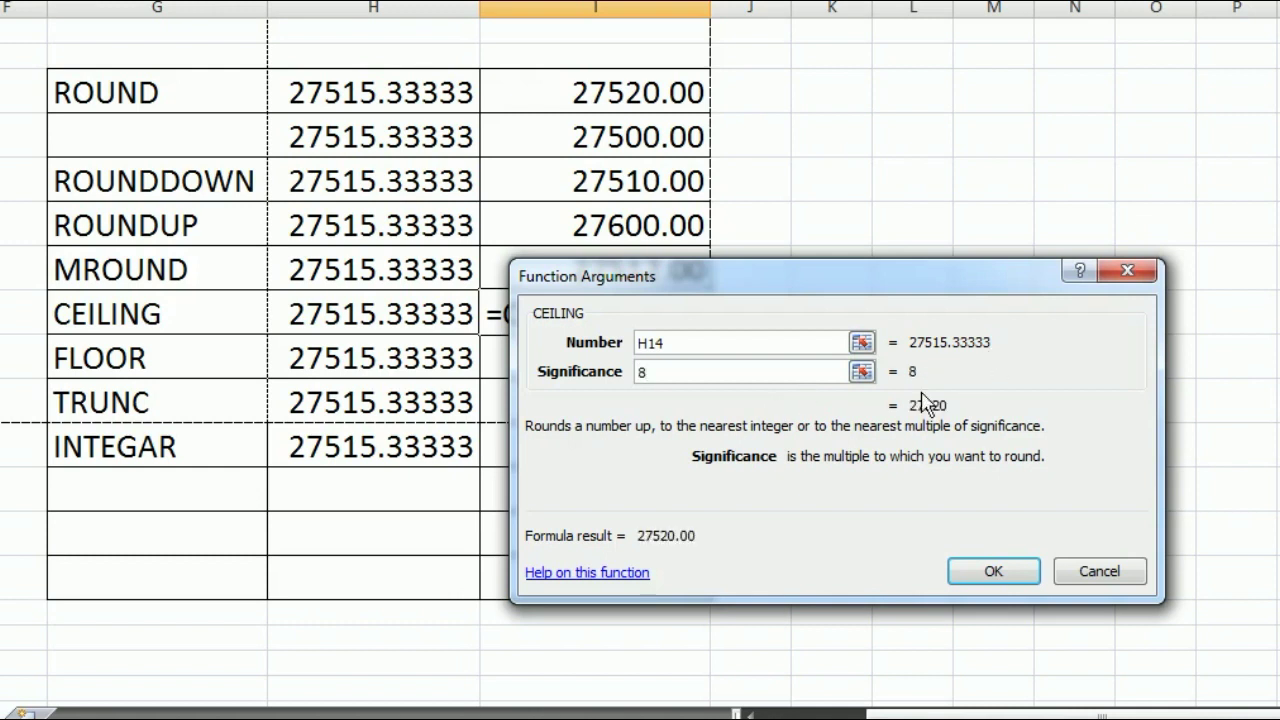
pyautogui.click(1020, 578)
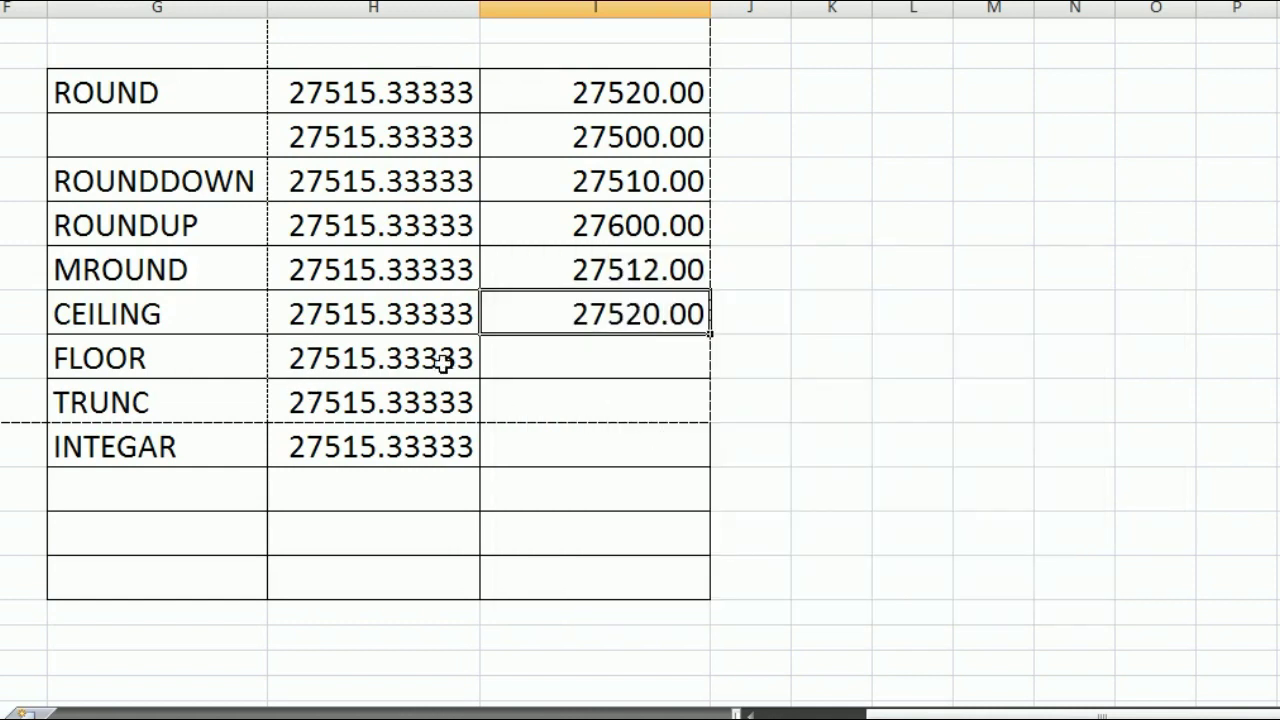
# Start a FLOOR formula in I15 with H15 as the number to round.
pyautogui.click(570, 362)
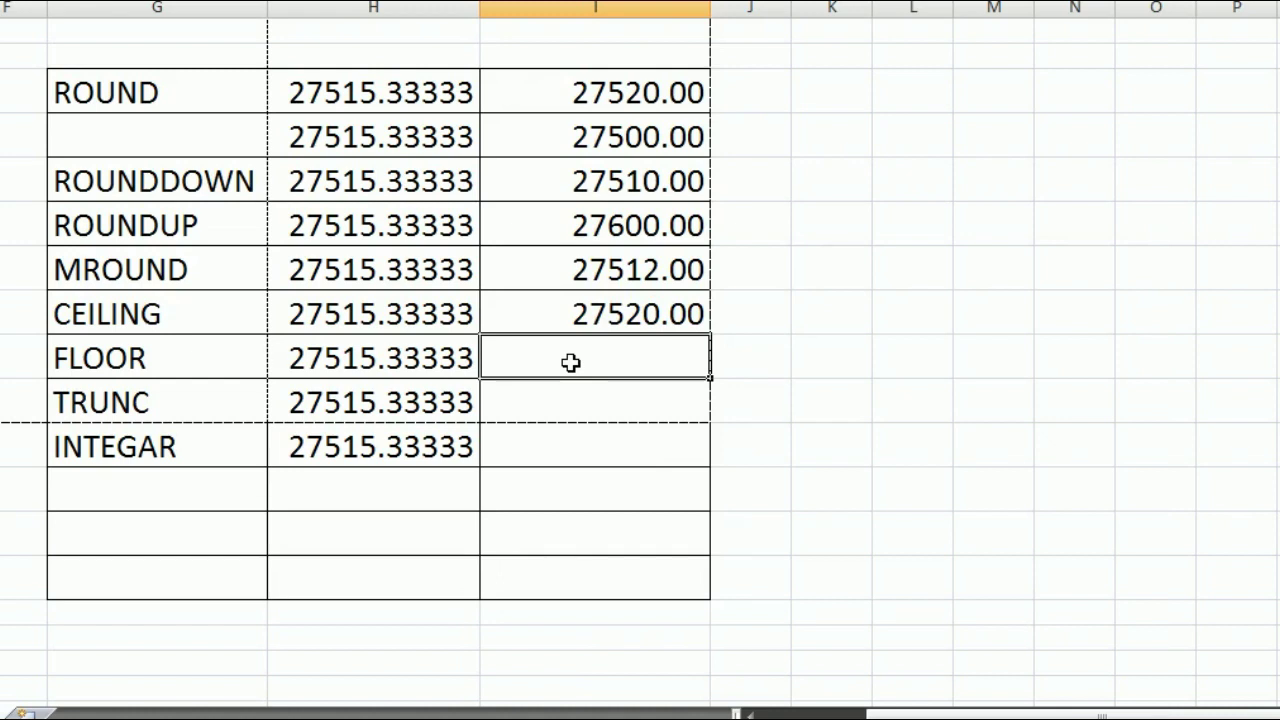
pyautogui.write('=')
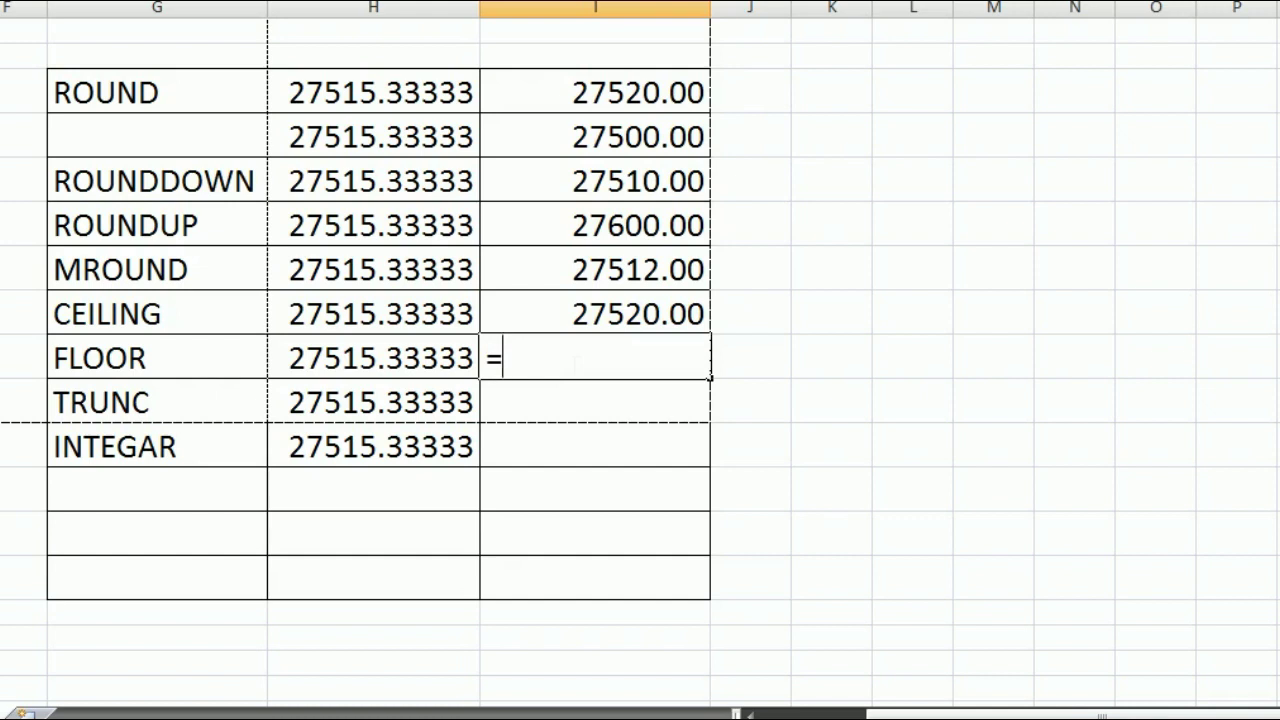
pyautogui.write('fl')
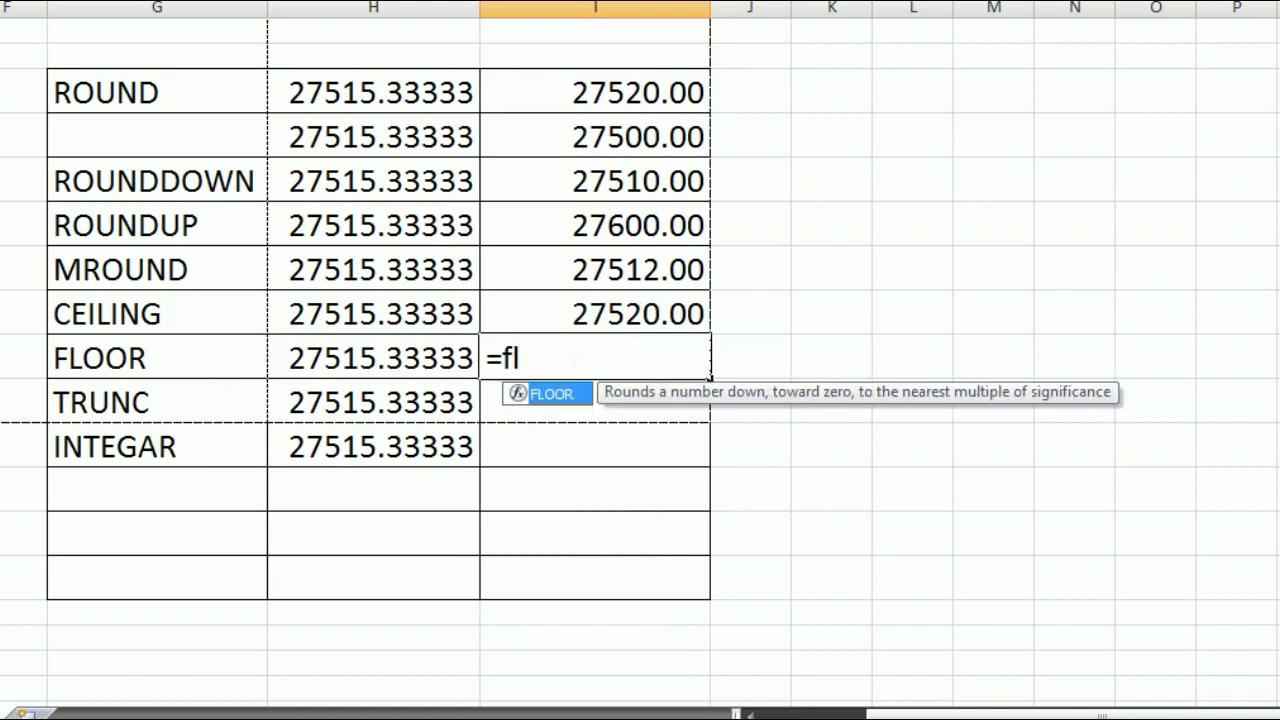
pyautogui.press('Tab')
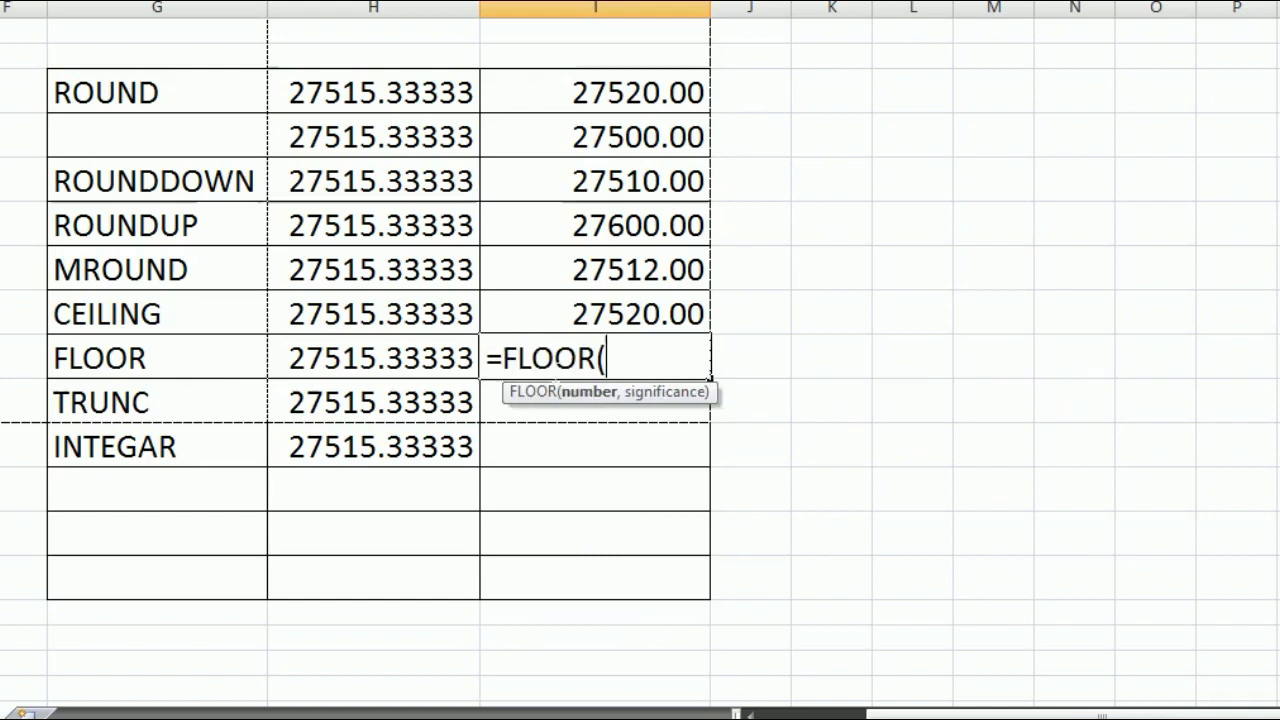
pyautogui.write(')')
pyautogui.hotkey('ctrl', 'a')
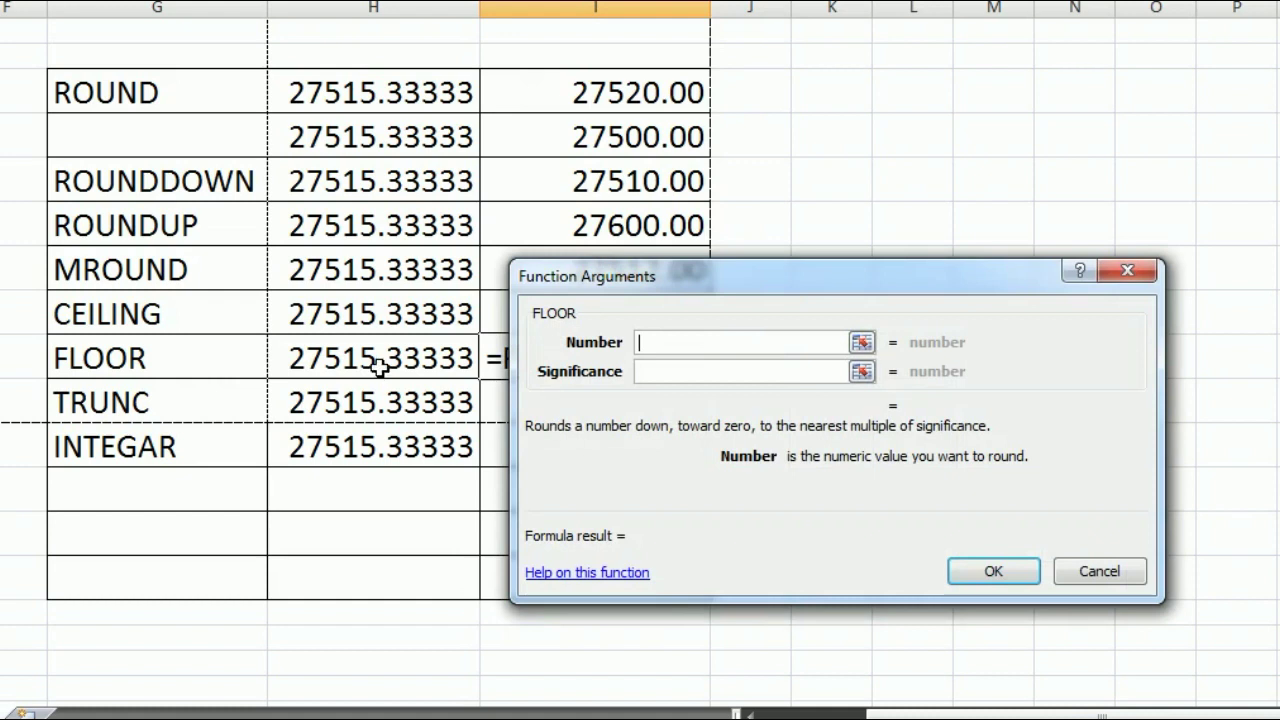
pyautogui.click(378, 366)
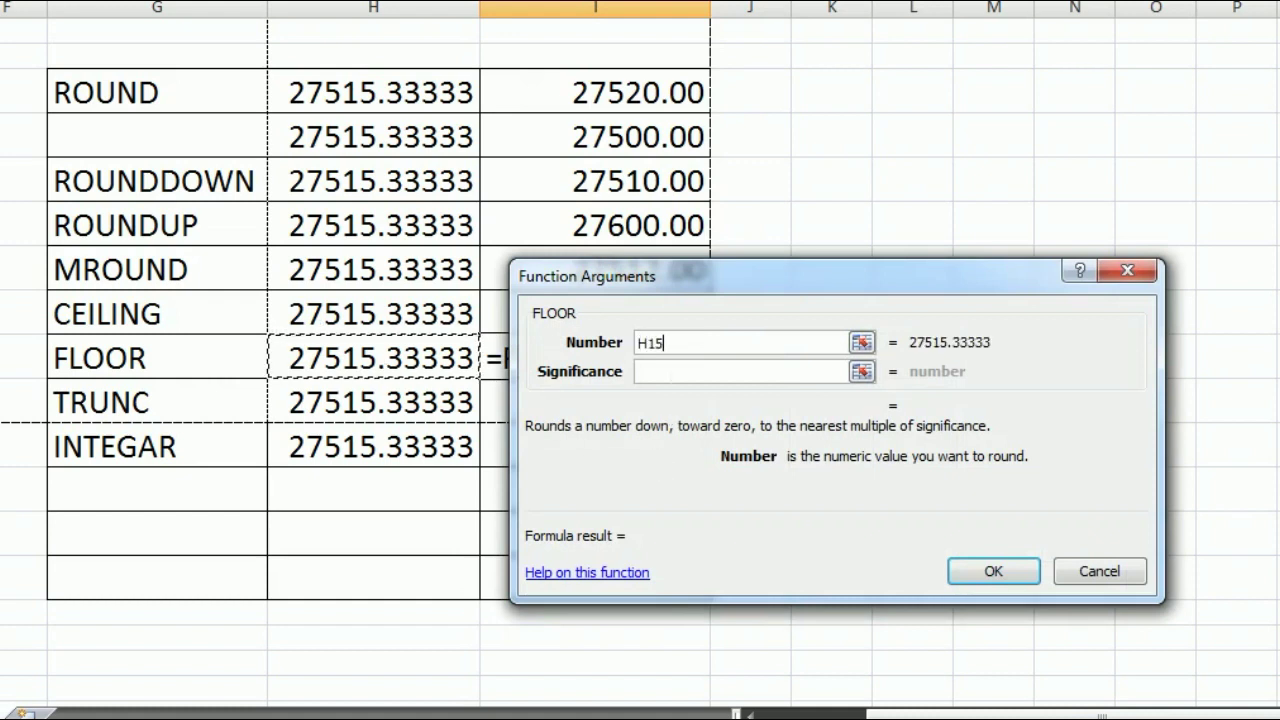
pyautogui.press('Tab')
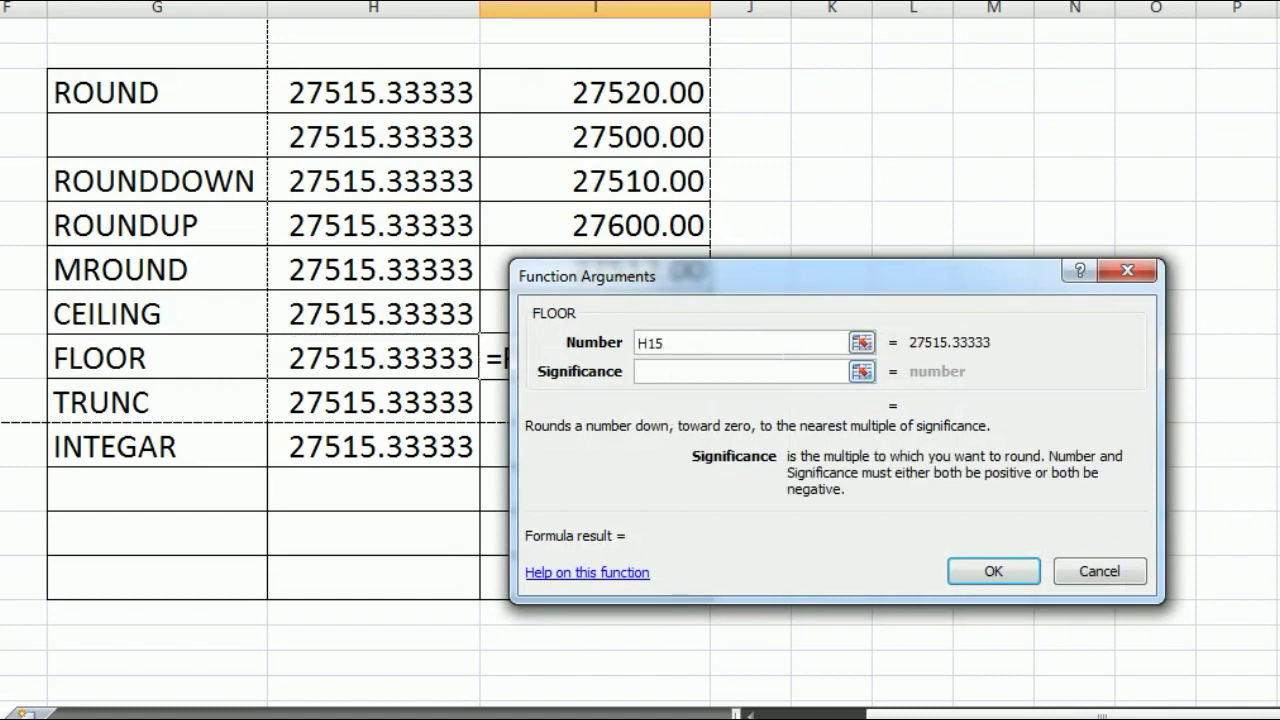
# Try FLOOR significances 5 and 6, then set 3 to show 27513.00.
pyautogui.moveTo(846, 300); pyautogui.dragTo(893, 312)
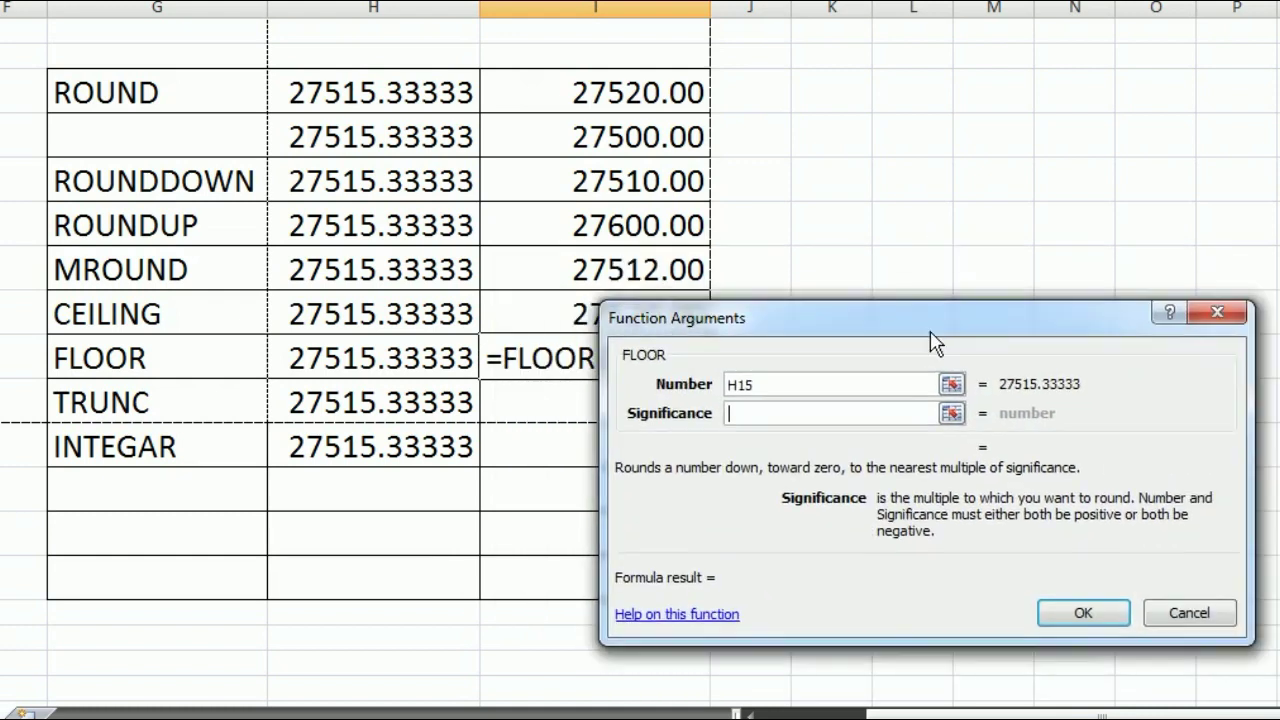
pyautogui.moveTo(893, 312); pyautogui.dragTo(850, 298)
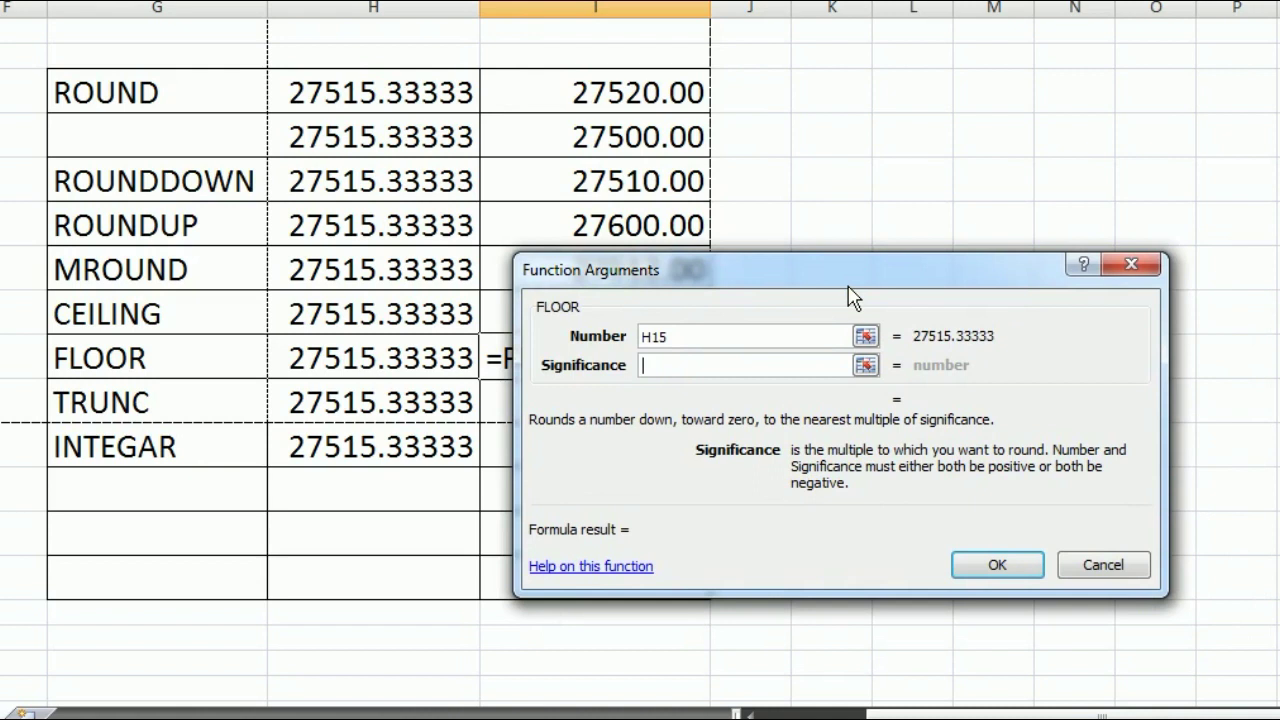
pyautogui.write('5')
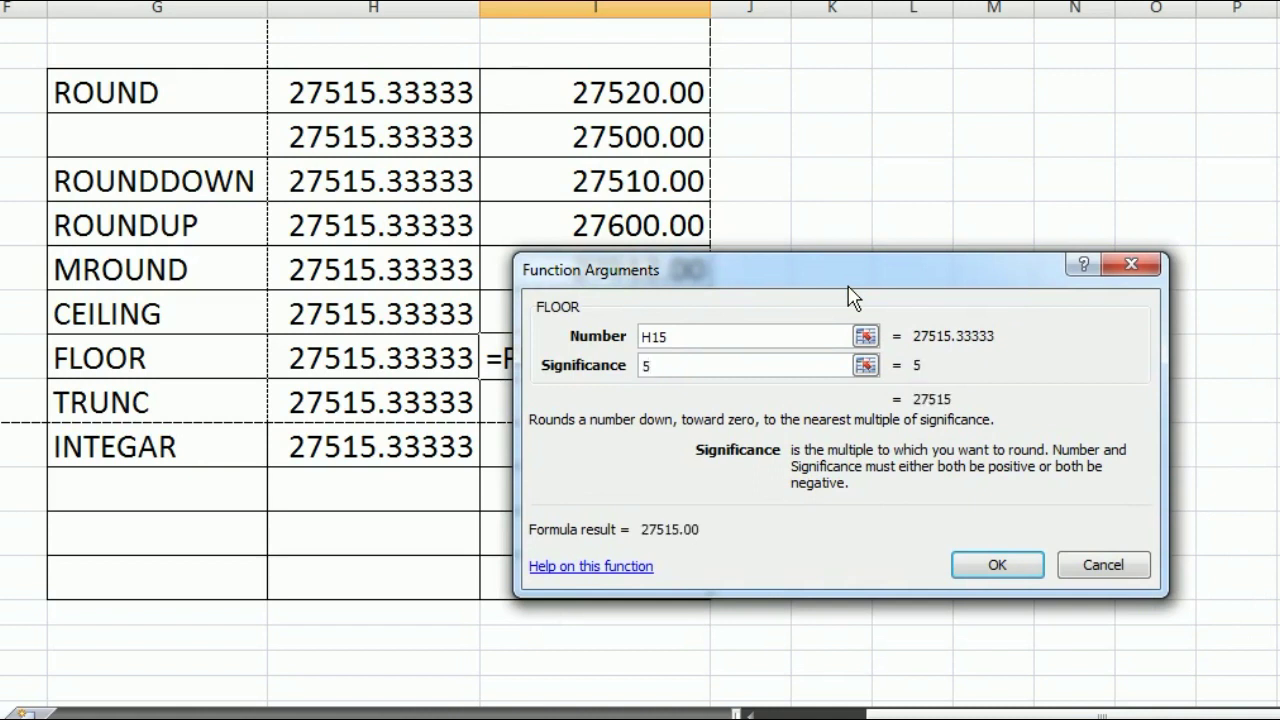
pyautogui.press('BackSpace')
pyautogui.write('6')
pyautogui.press('BackSpace')
pyautogui.write('3')
pyautogui.click(1008, 568)
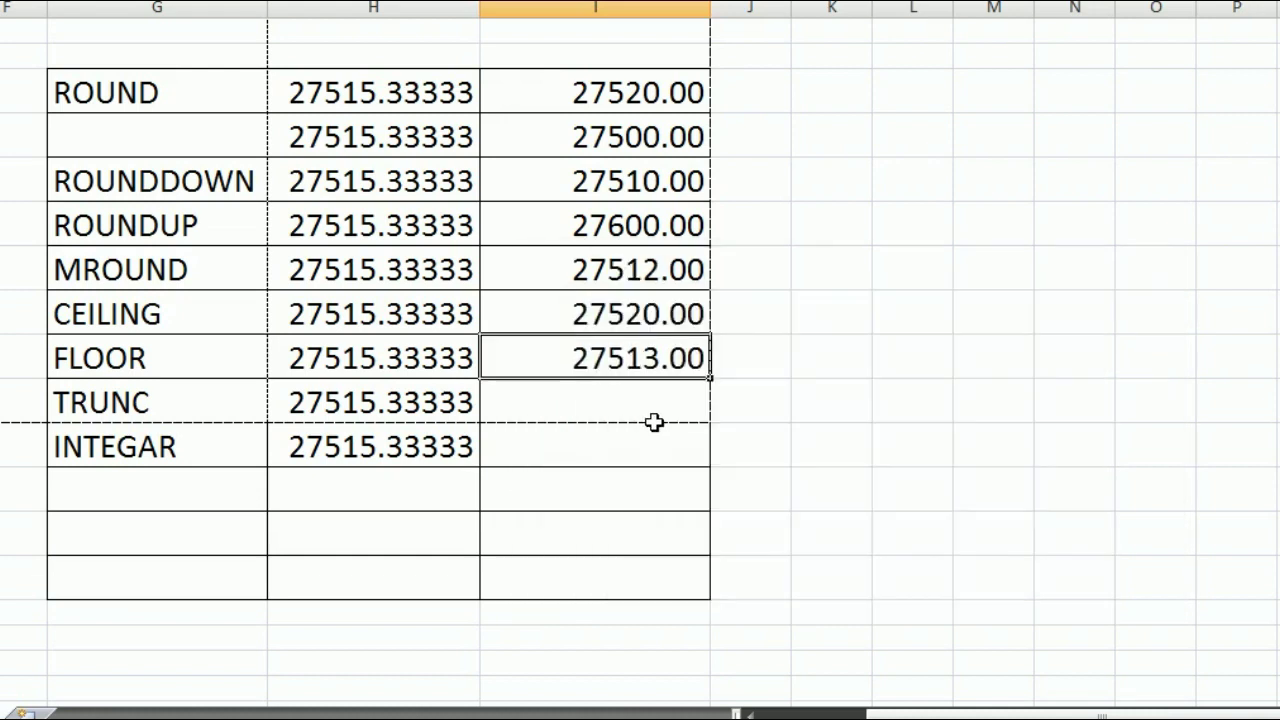
# Start a TRUNC formula in I16 with H16 as the number to truncate.
pyautogui.click(657, 420)
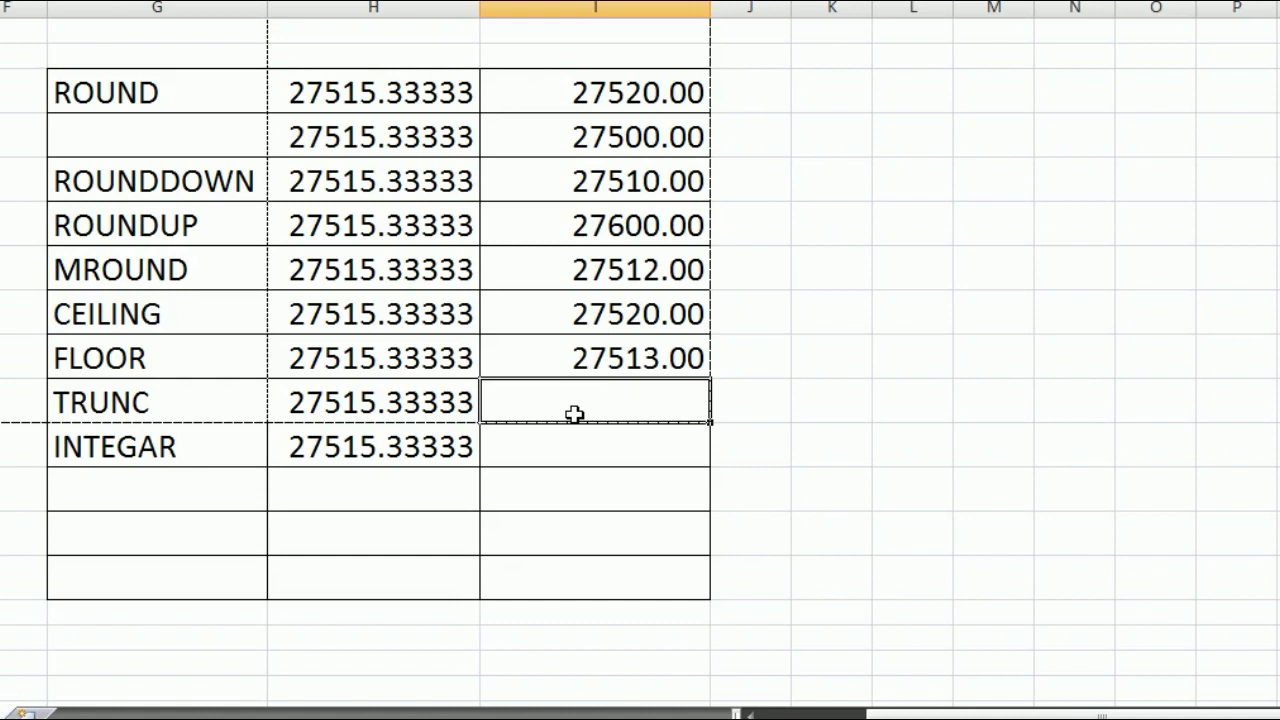
pyautogui.write('=')
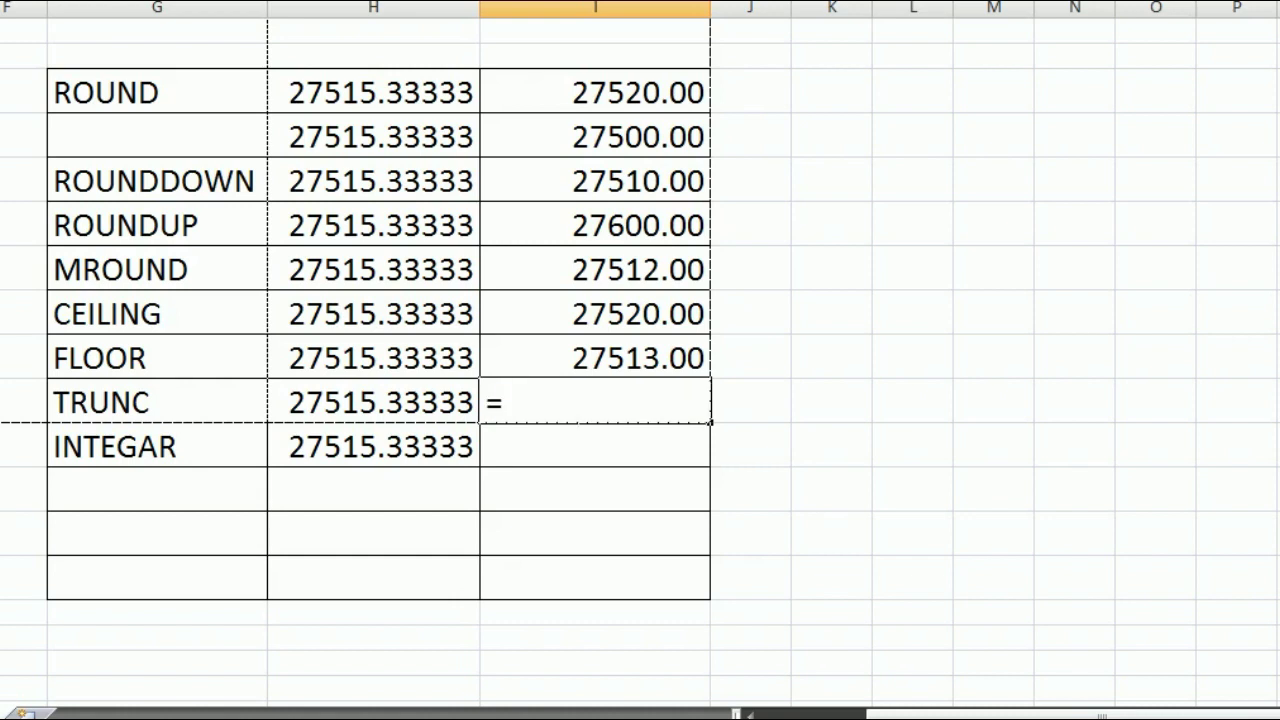
pyautogui.write('tru')
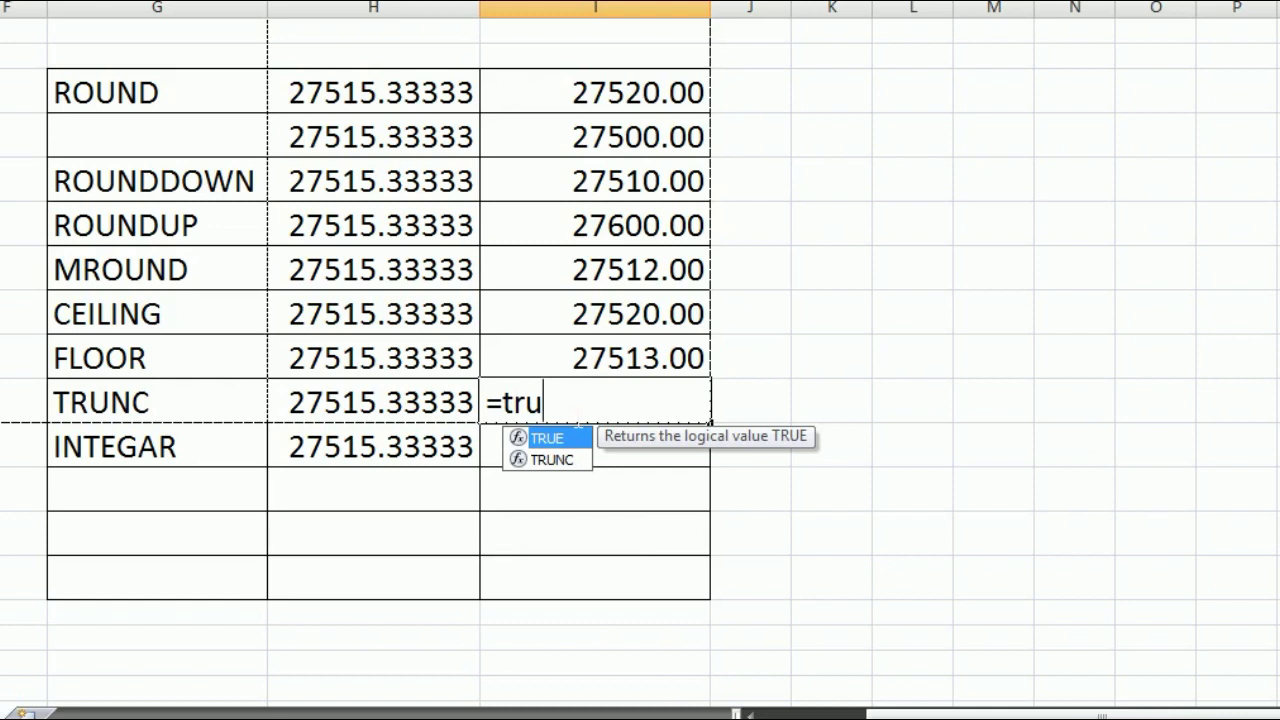
pyautogui.press('Down')
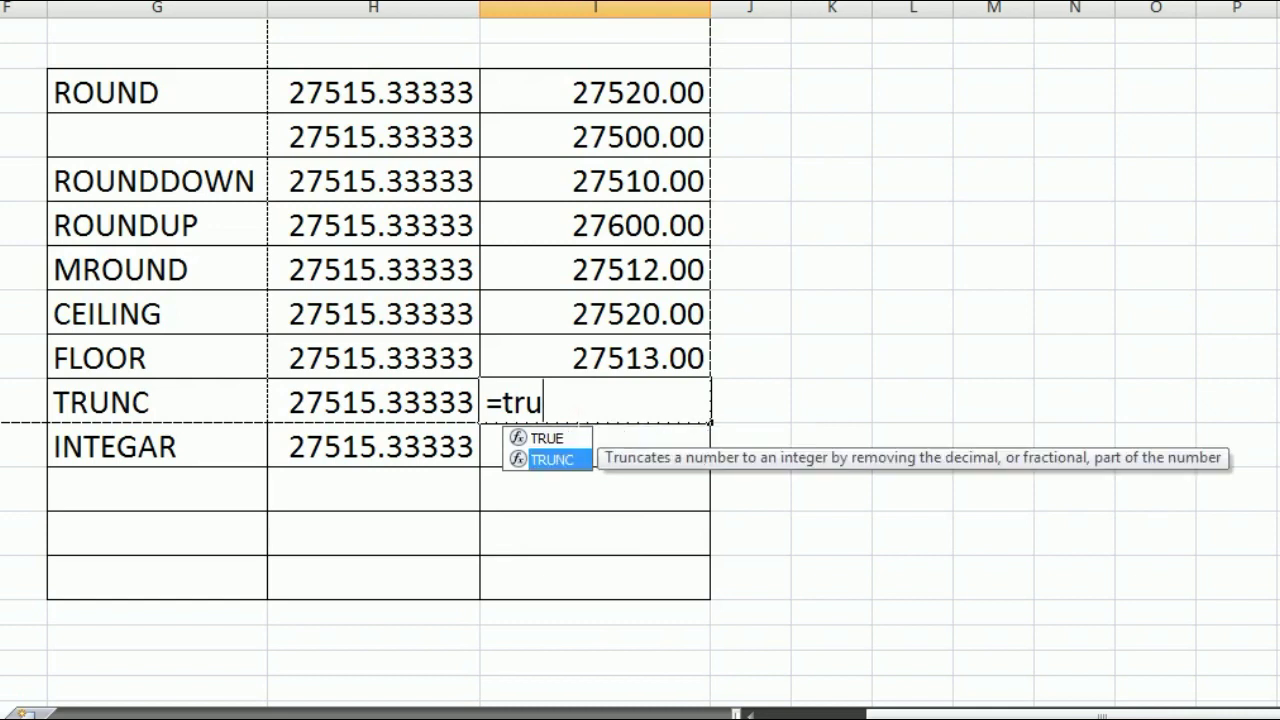
pyautogui.press('Tab')
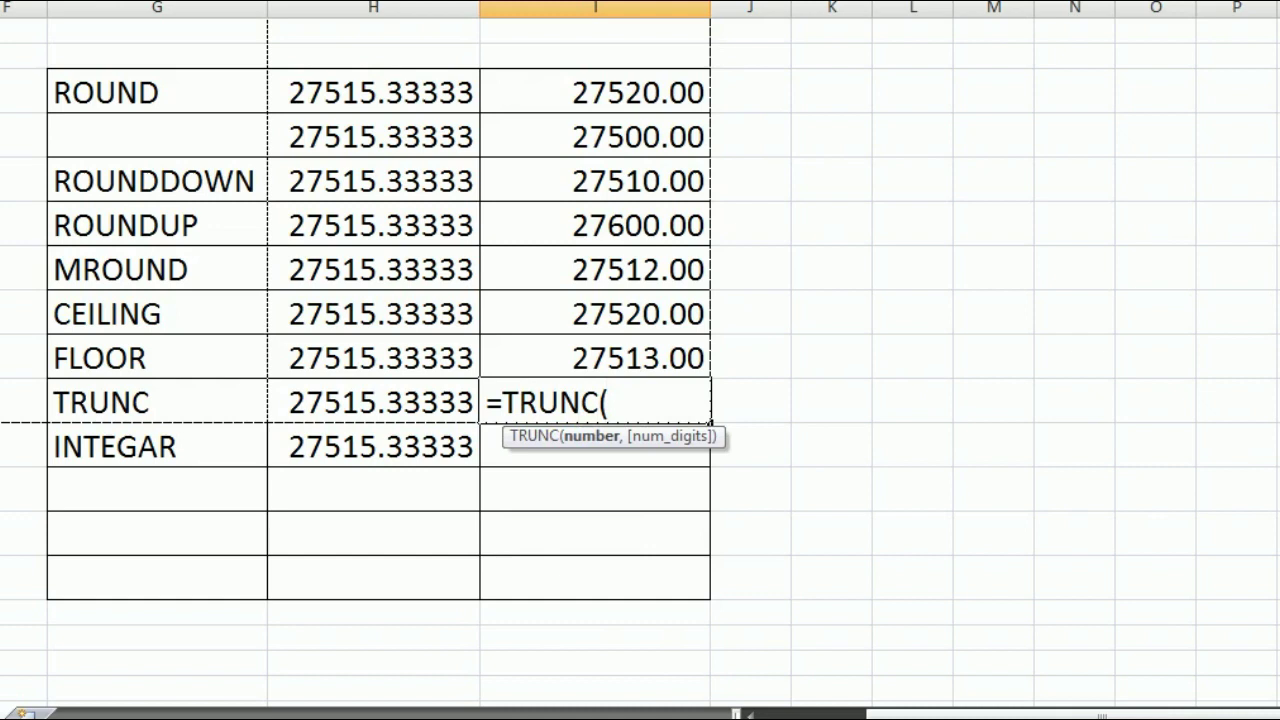
pyautogui.hotkey('ctrl', 'a')
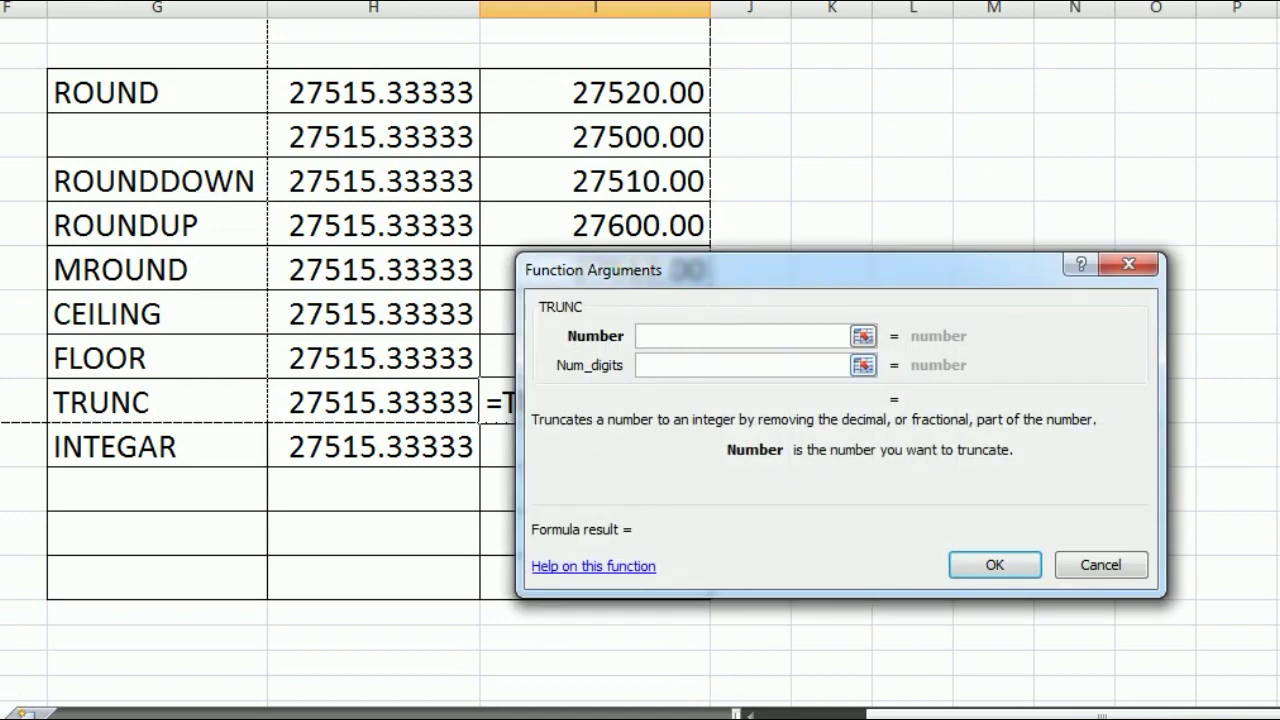
pyautogui.click(425, 410)
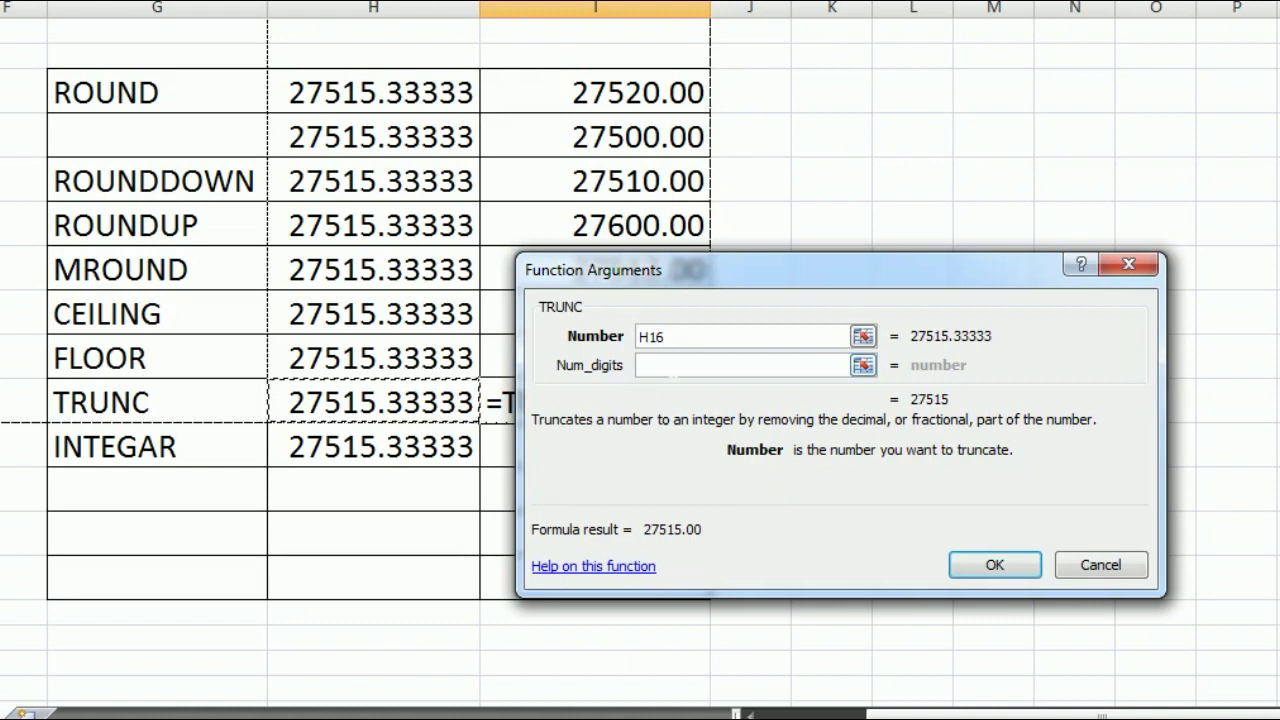
# Try TRUNC digits 2 and 0, then set -1 to show 27510.00.
pyautogui.click(740, 365)
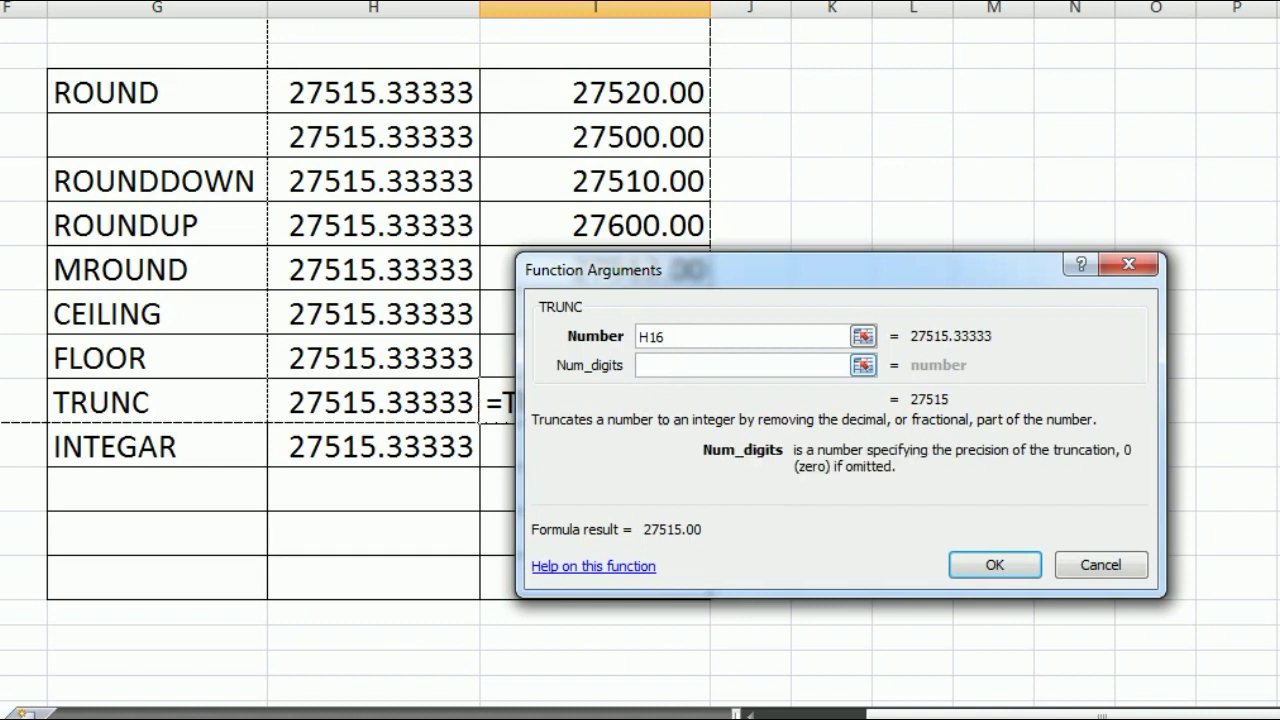
pyautogui.write('2')
pyautogui.press('BackSpace')
pyautogui.write('0')
pyautogui.press('BackSpace')
pyautogui.write('-1')
pyautogui.click(1010, 568)
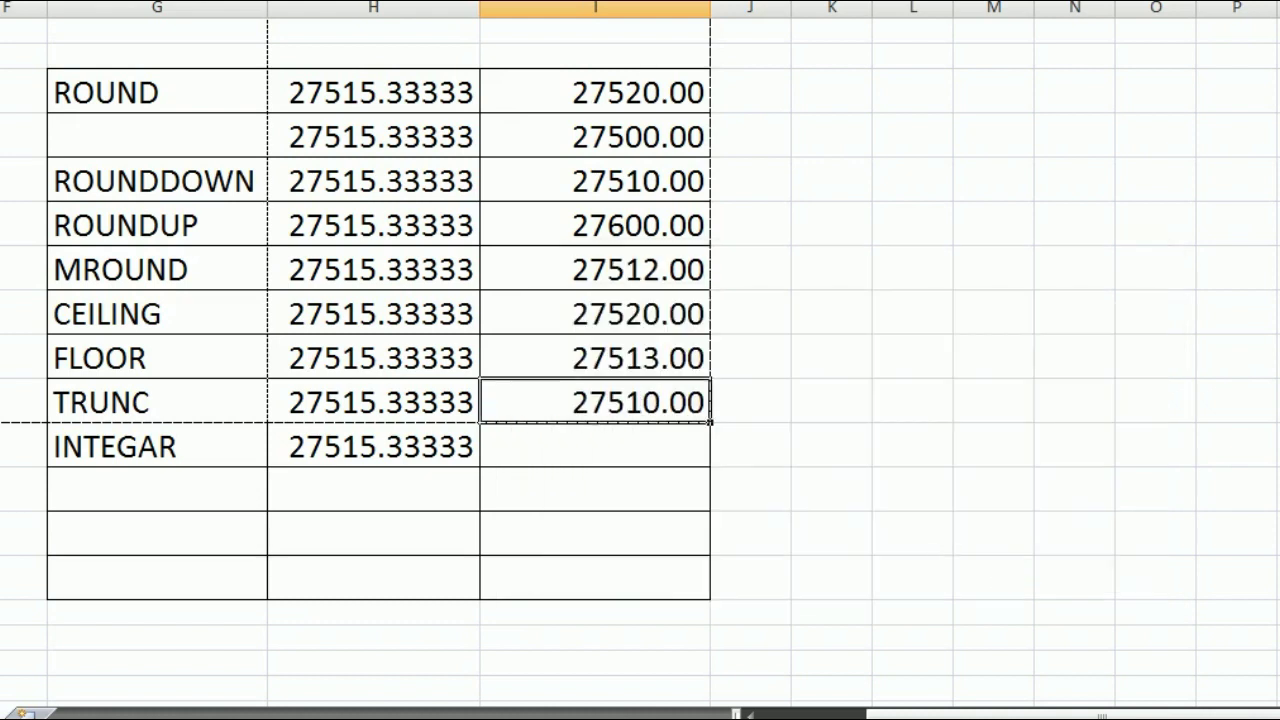
pyautogui.click(655, 461)
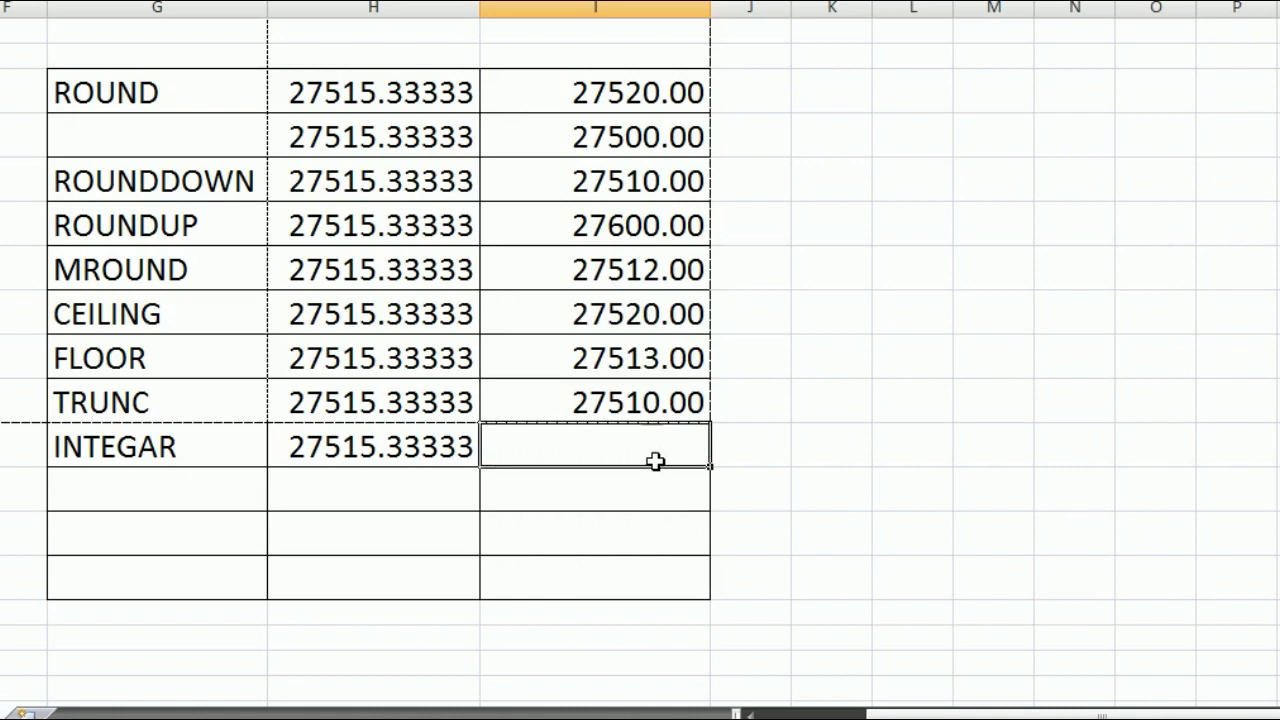
# Enter =INT(H17) in I17, accepting Excel's extra-equals-sign fix, to show 27515.00.
pyautogui.write('=')
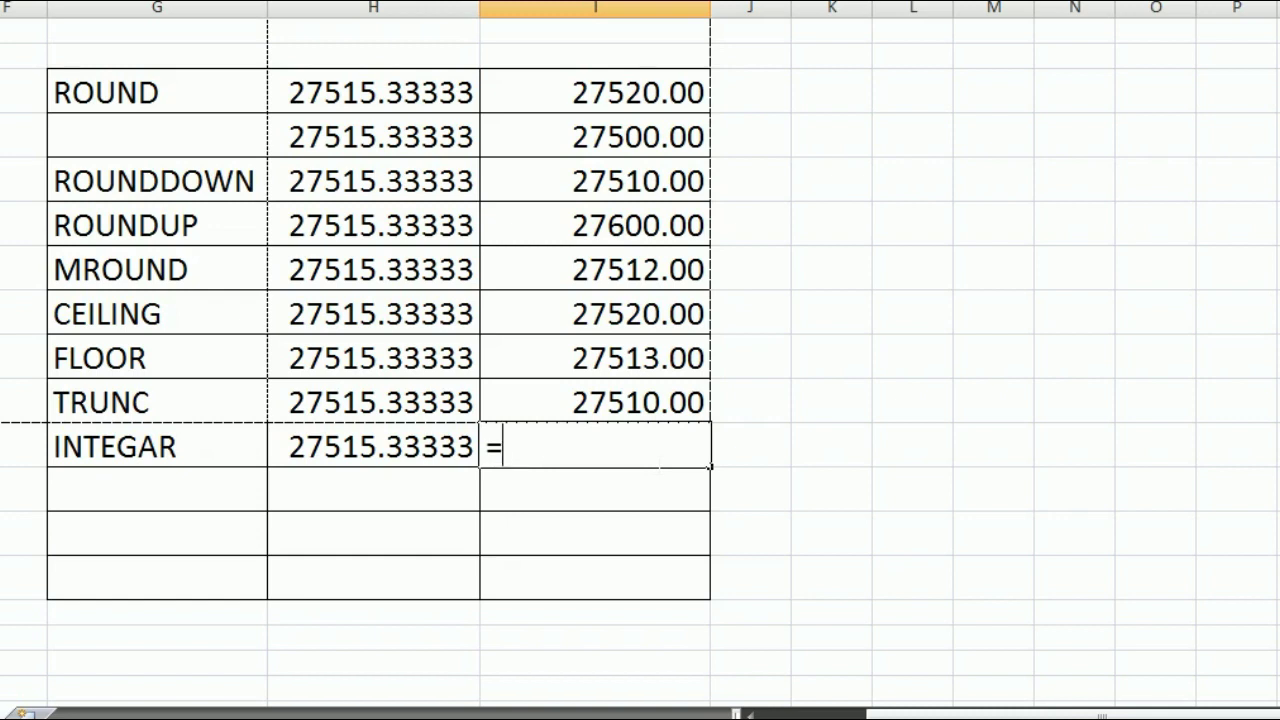
pyautogui.write('=in')
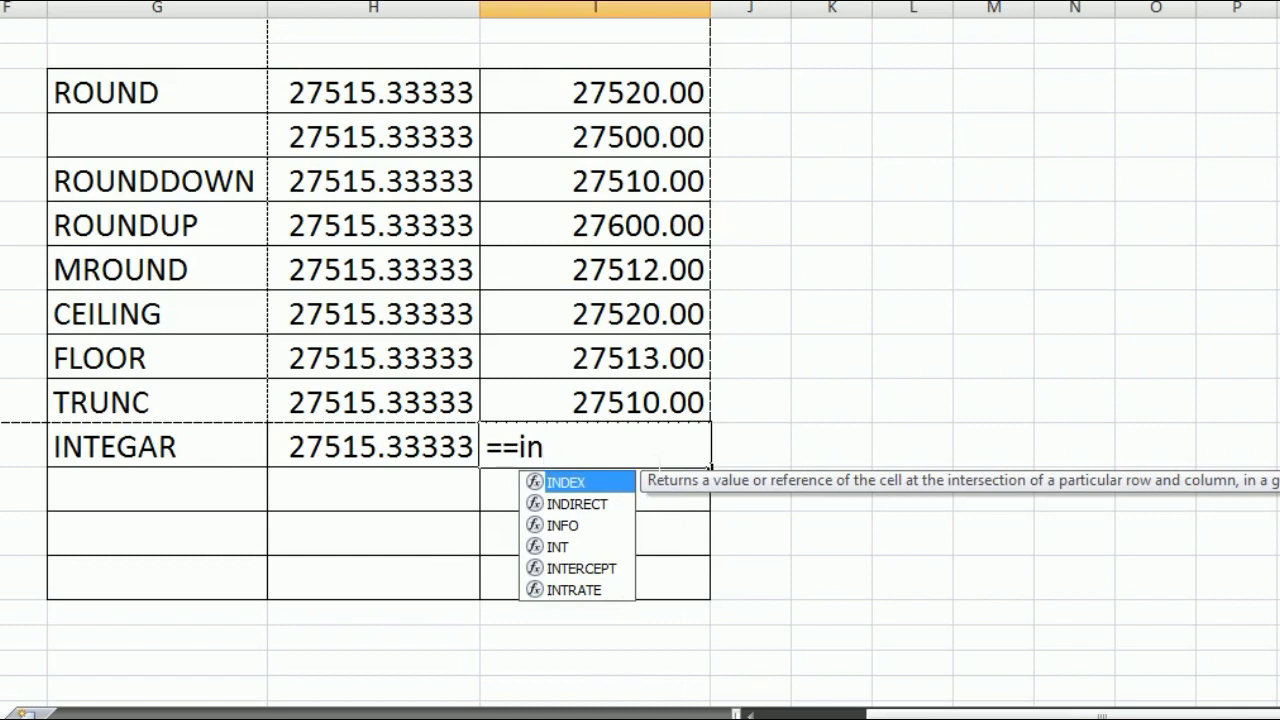
pyautogui.press('Down')
pyautogui.press('Down')
pyautogui.press('Down')
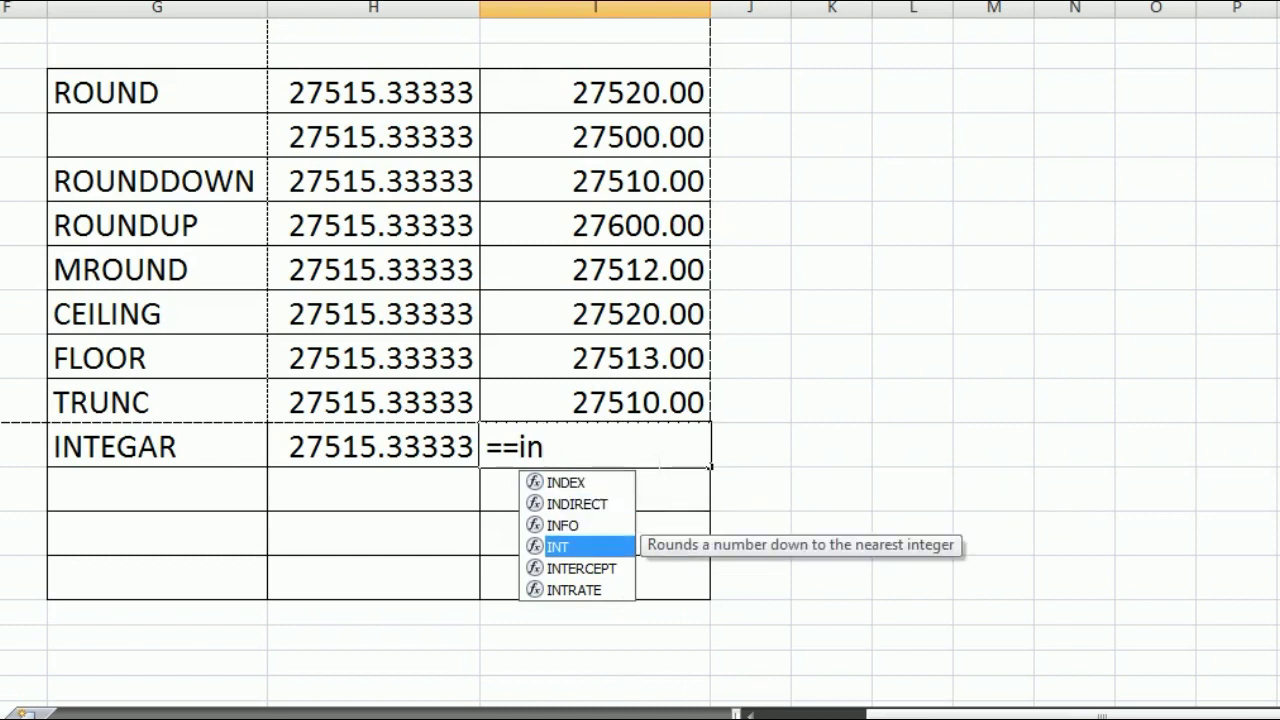
pyautogui.press('Tab')
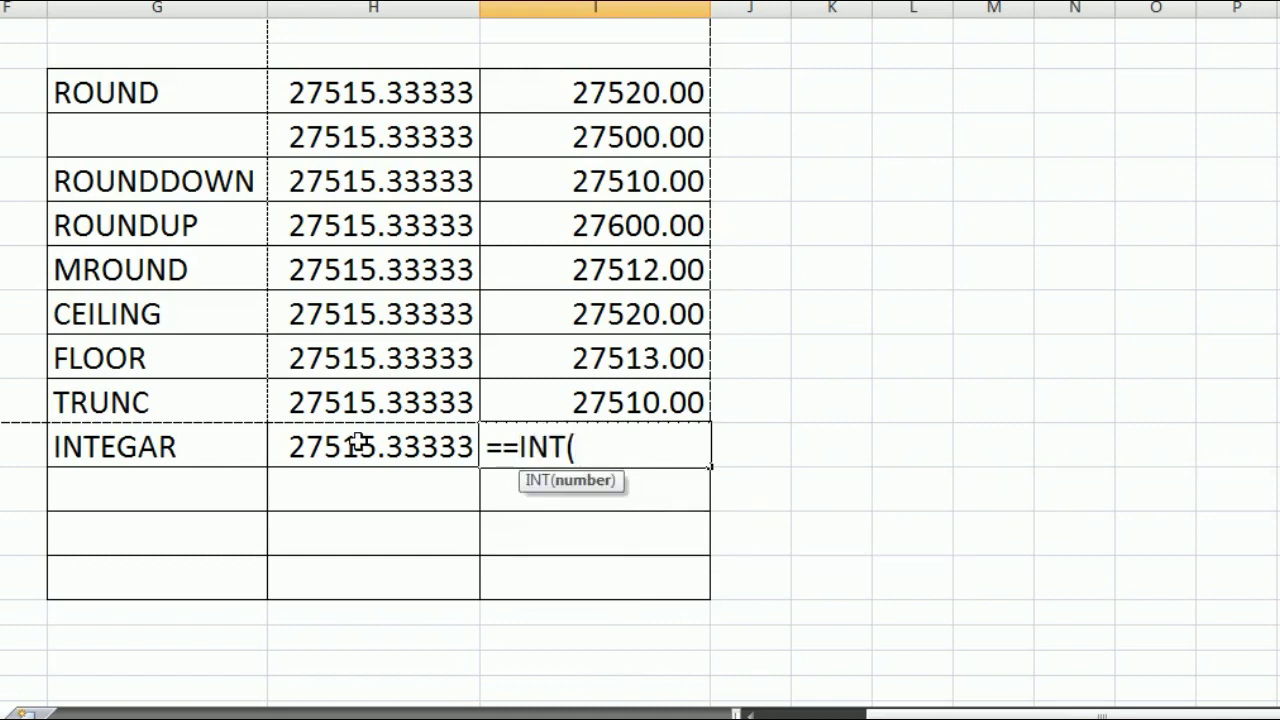
pyautogui.click(360, 452)
pyautogui.write(')')
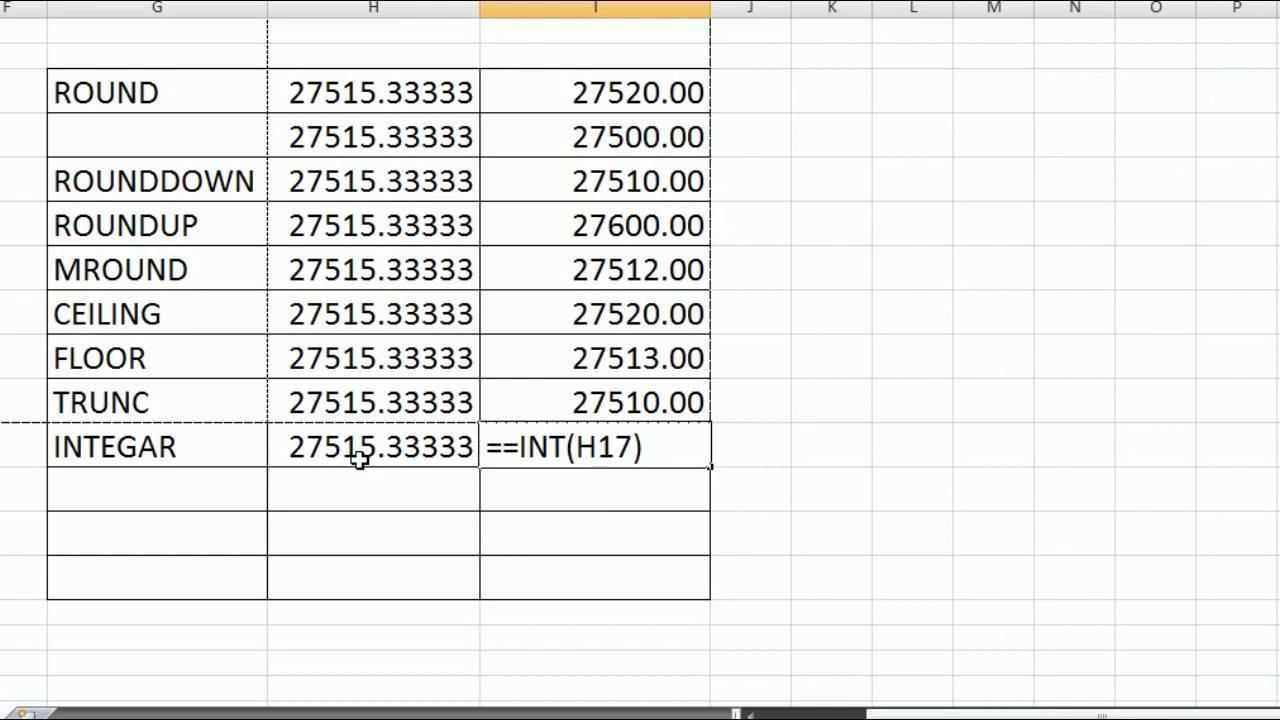
pyautogui.press('Return')
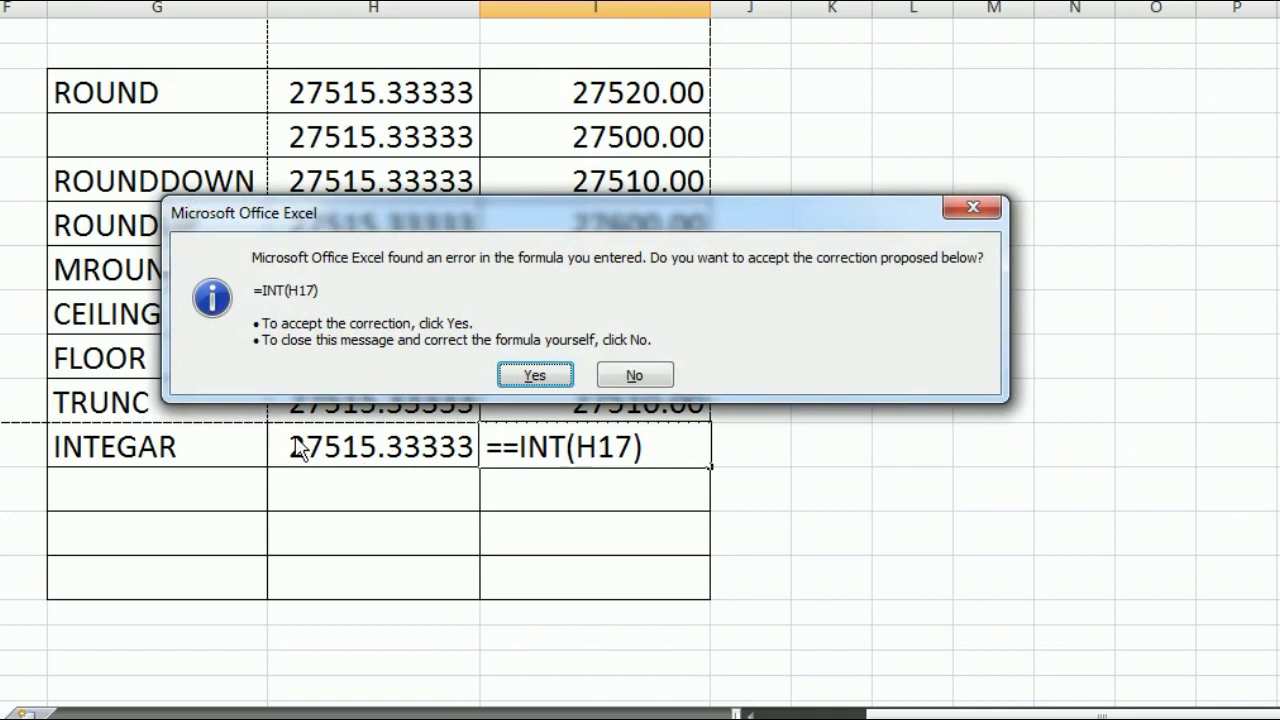
pyautogui.click(535, 375)
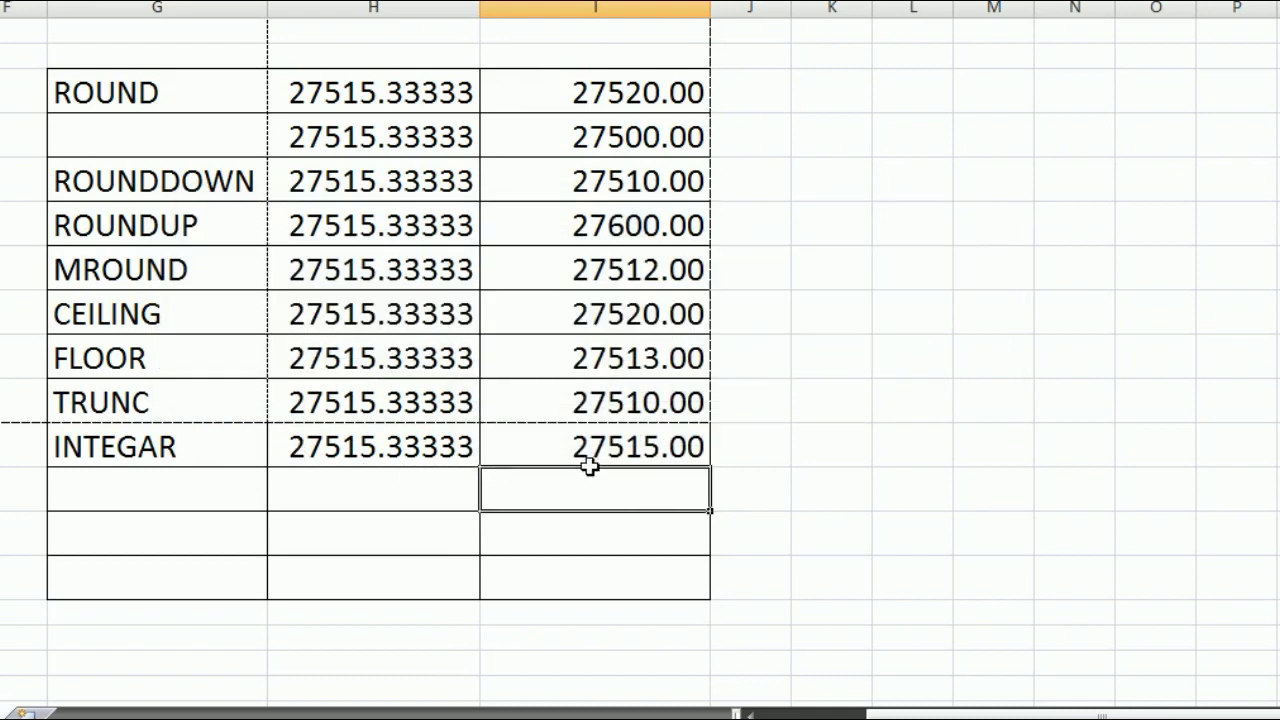
pyautogui.click(599, 304)
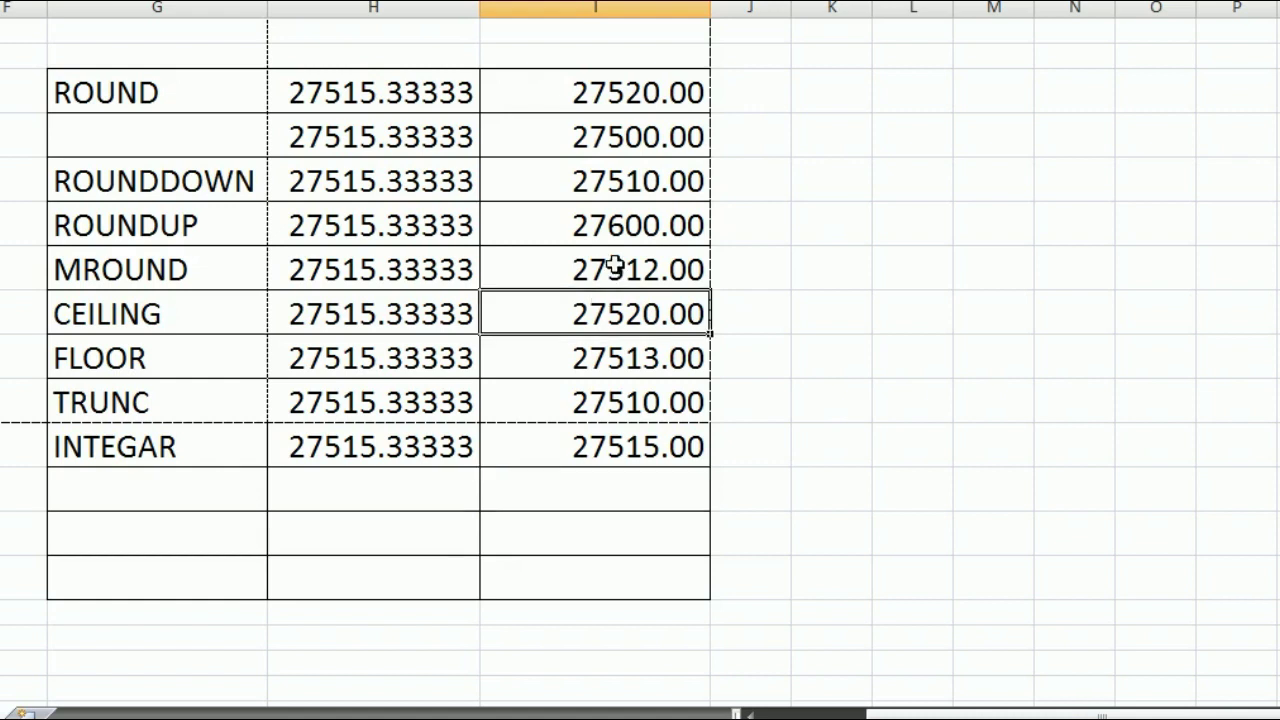
pyautogui.click(614, 265)
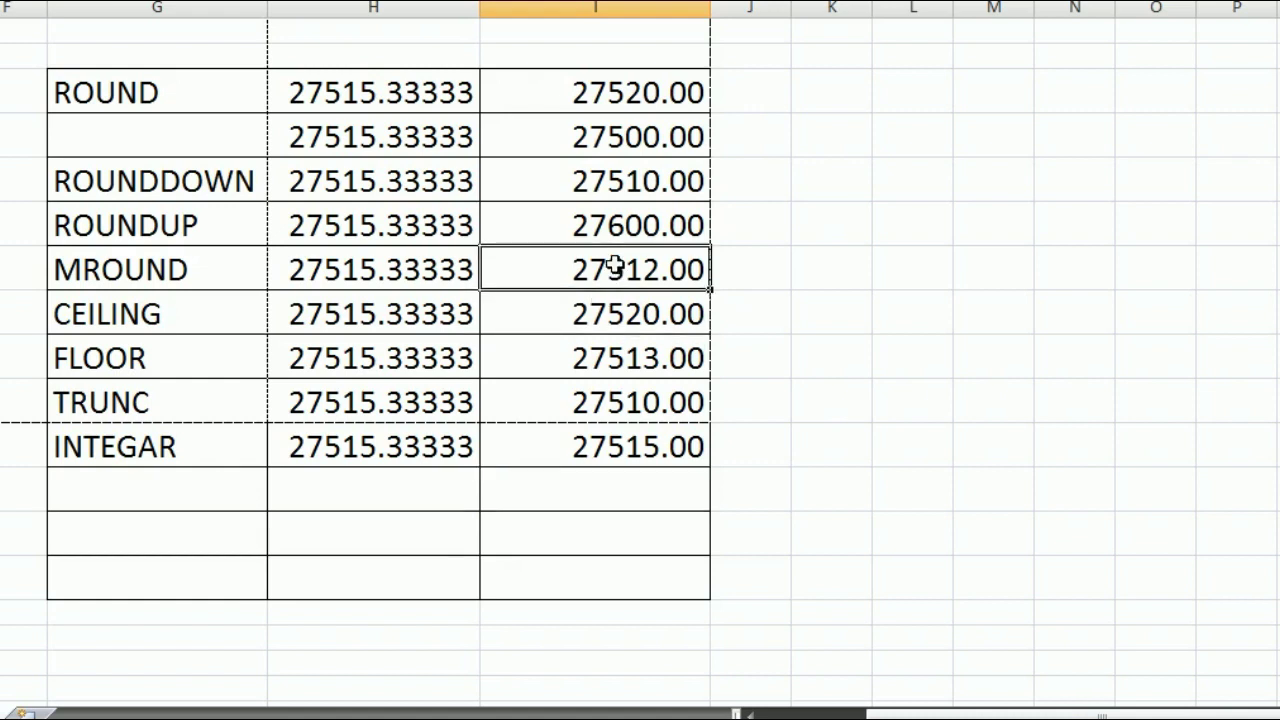
pyautogui.click(647, 448)
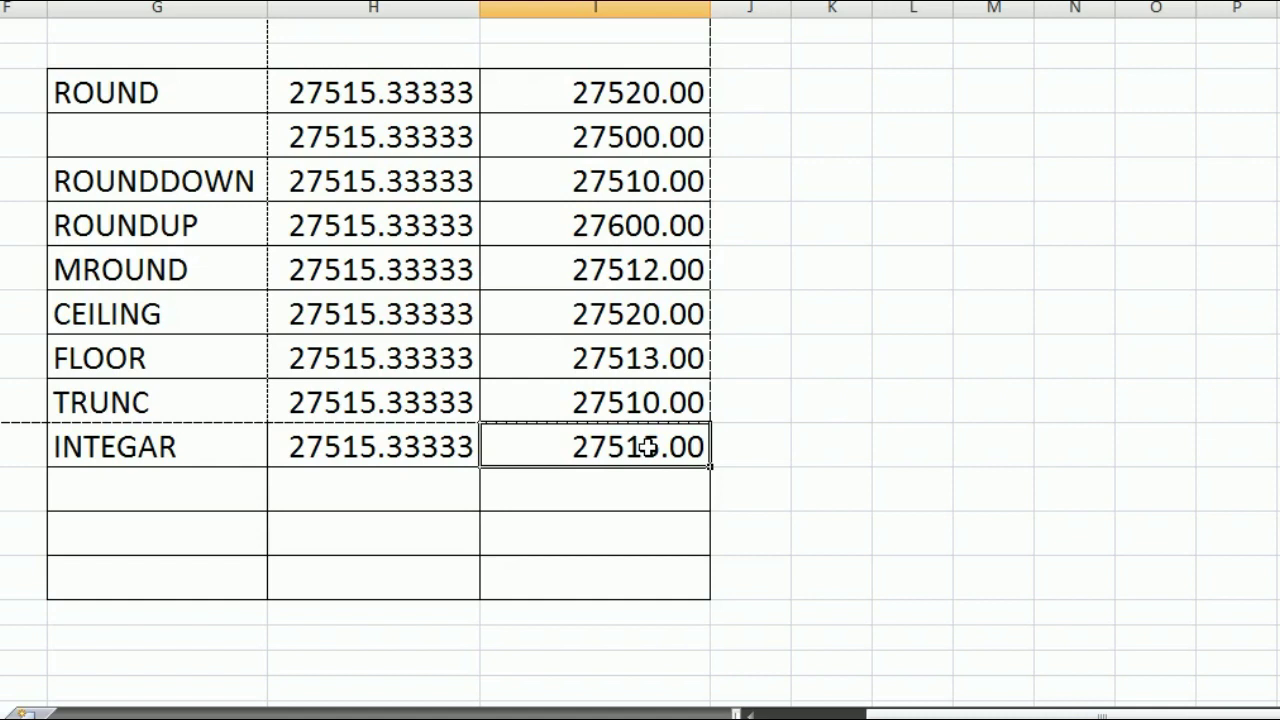